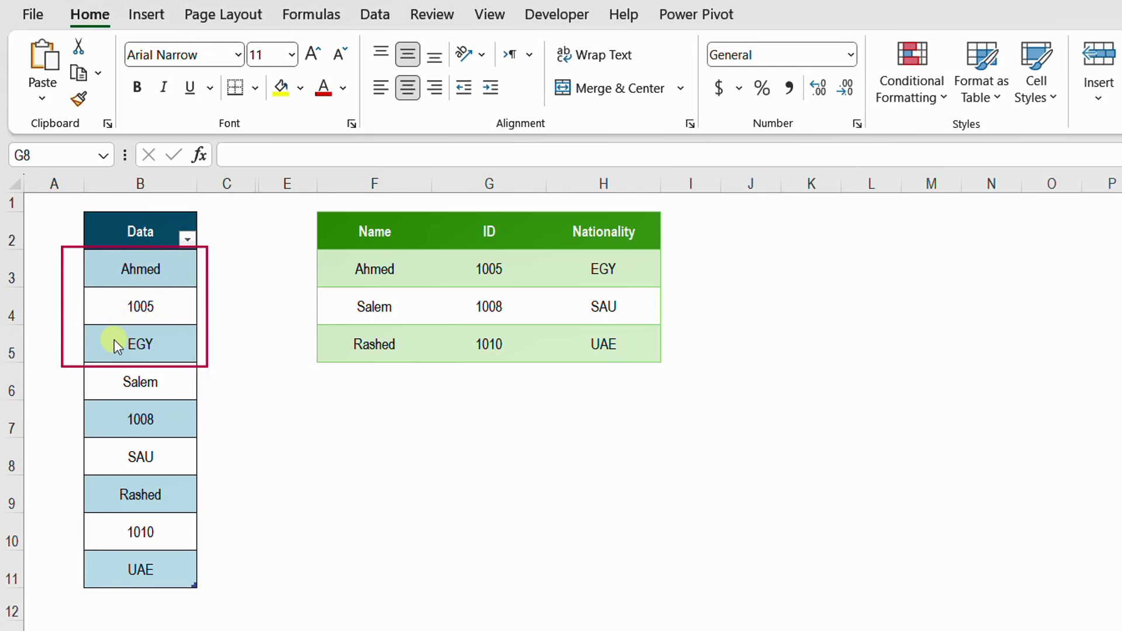
# Step: Confirm the Data table is named Three_Col and load it into Power Query via From Table/Range
pyautogui.moveTo(47, 366)
pyautogui.mouseDown()
pyautogui.moveTo(150, 408)
pyautogui.moveTo(243, 476)
pyautogui.mouseUp()
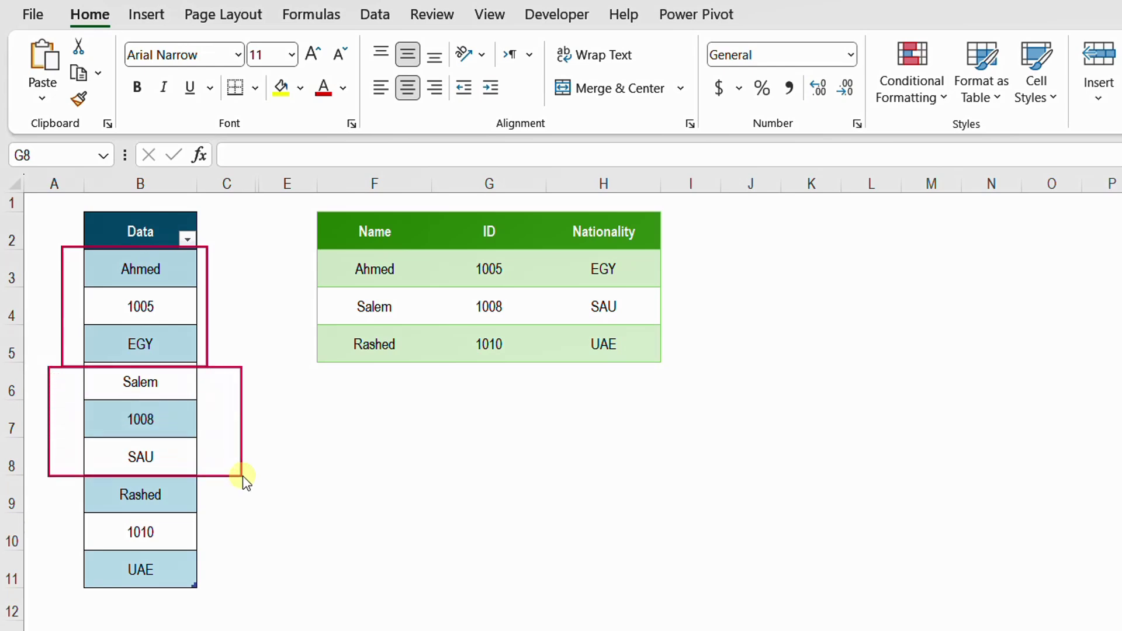
pyautogui.moveTo(42, 473)
pyautogui.mouseDown()
pyautogui.moveTo(90, 488)
pyautogui.moveTo(248, 602)
pyautogui.mouseUp()
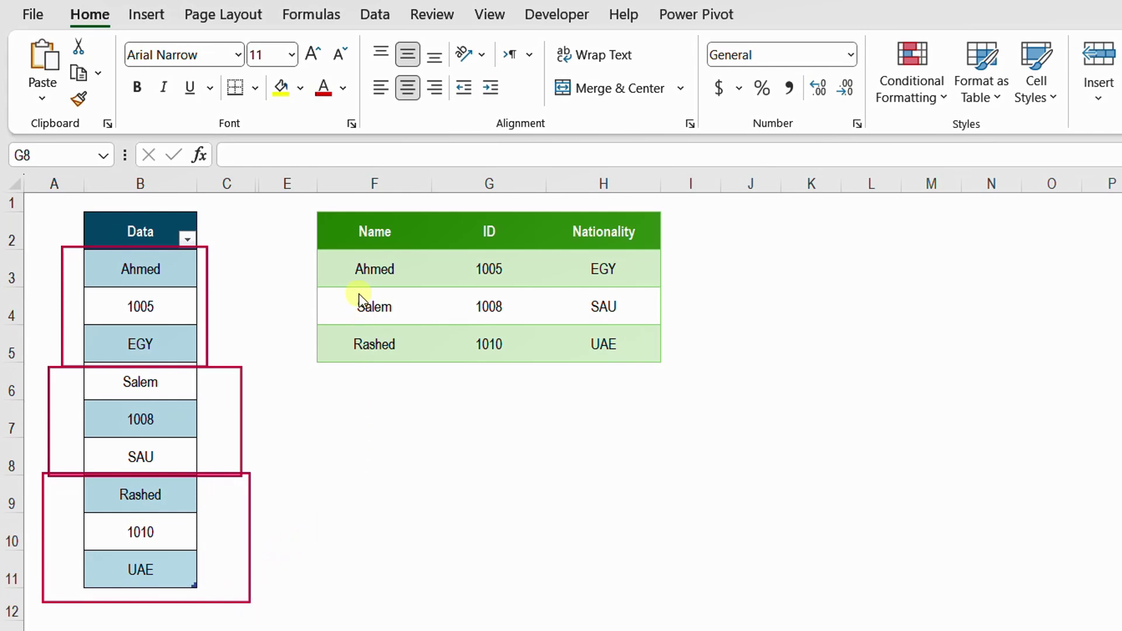
pyautogui.moveTo(317, 197)
pyautogui.mouseDown()
pyautogui.moveTo(313, 241)
pyautogui.moveTo(415, 403)
pyautogui.mouseUp()
pyautogui.moveTo(454, 195); pyautogui.dragTo(532, 403)
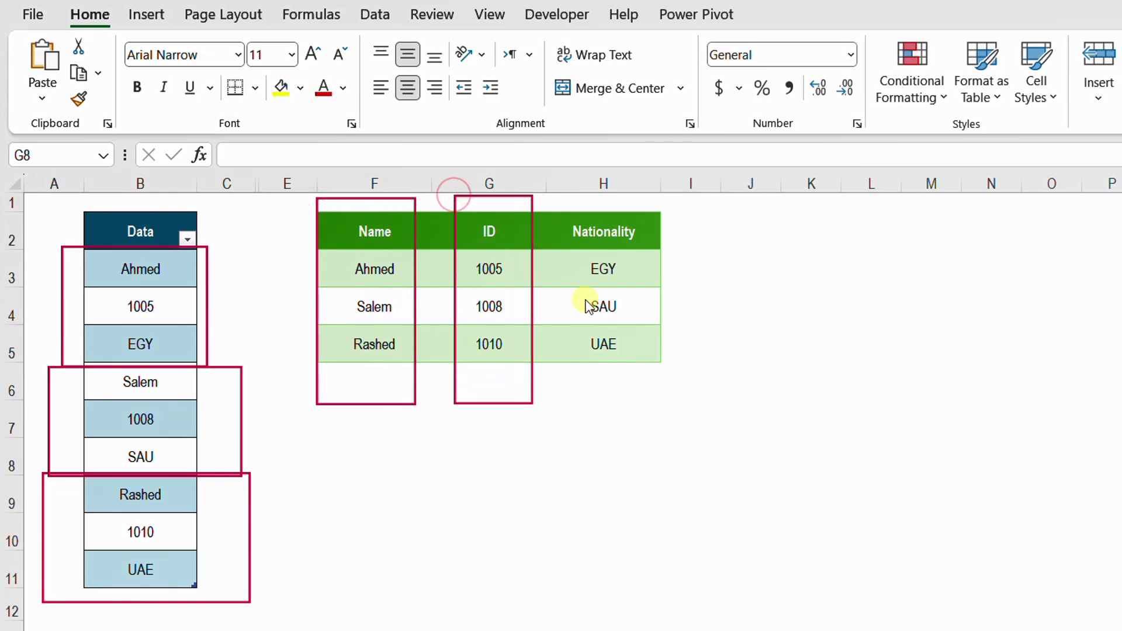
pyautogui.moveTo(563, 194)
pyautogui.mouseDown()
pyautogui.moveTo(576, 311)
pyautogui.moveTo(670, 403)
pyautogui.mouseUp()
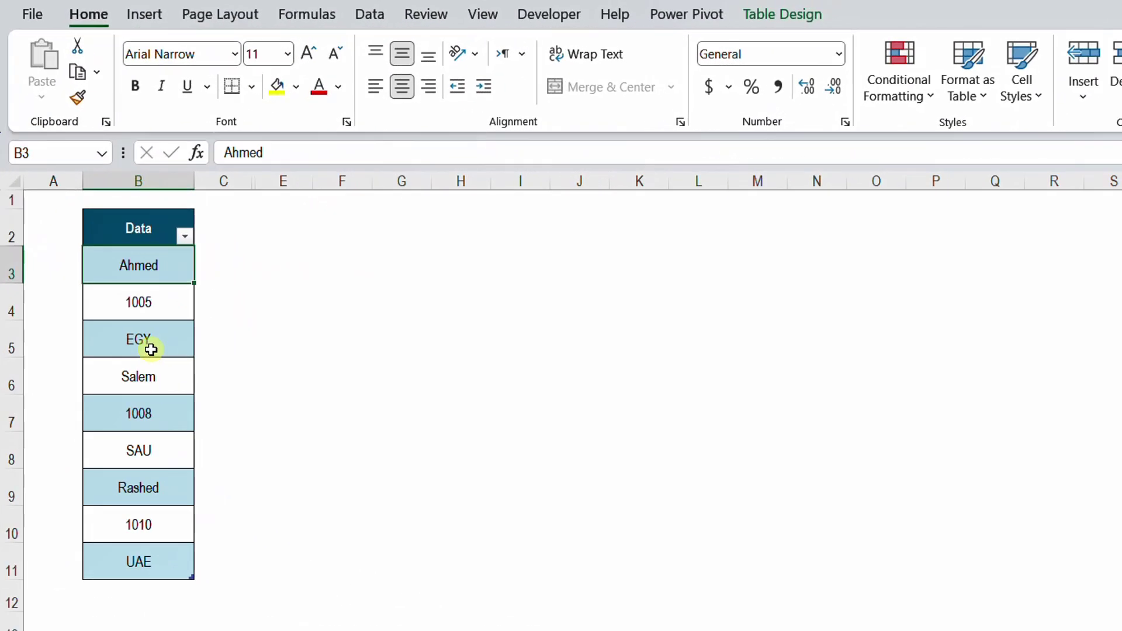
pyautogui.click(755, 17)
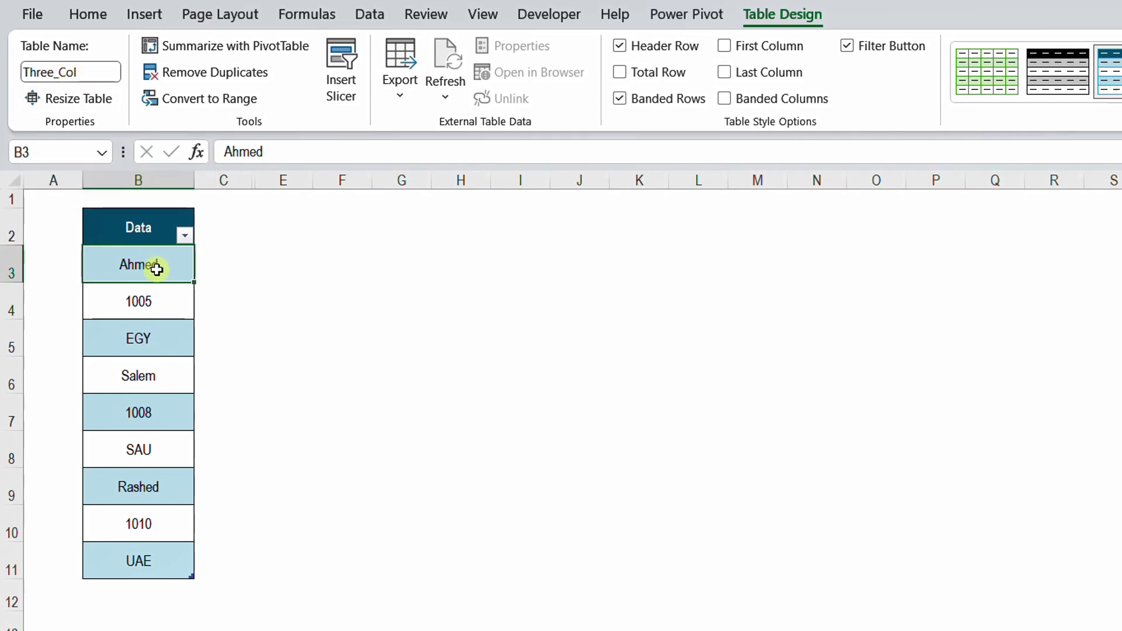
pyautogui.rightClick(156, 269)
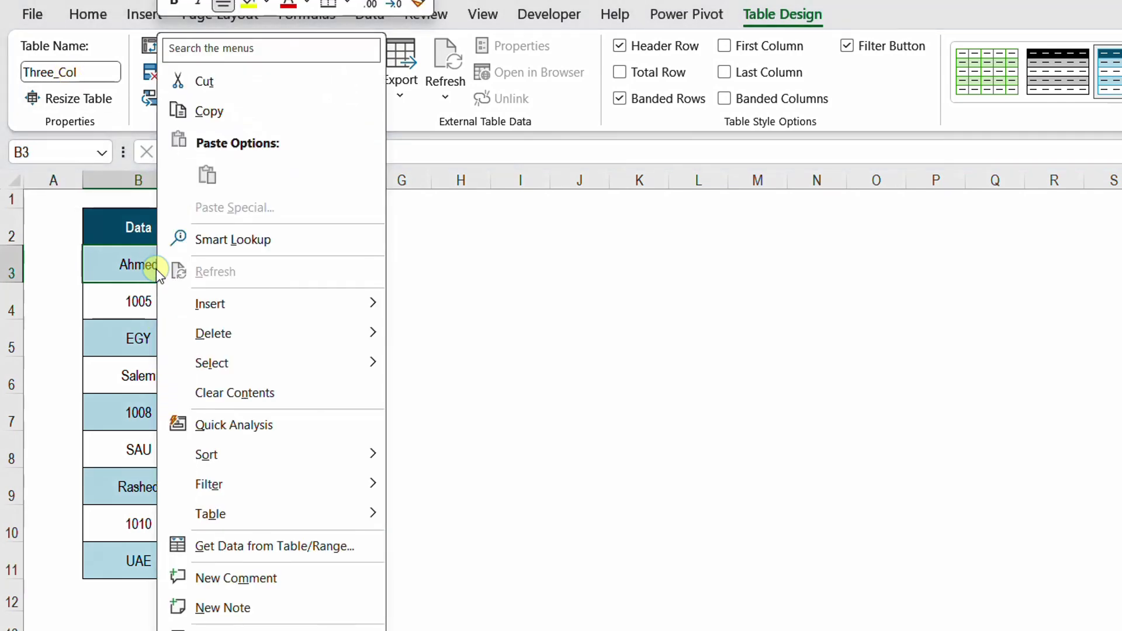
pyautogui.click(245, 544)
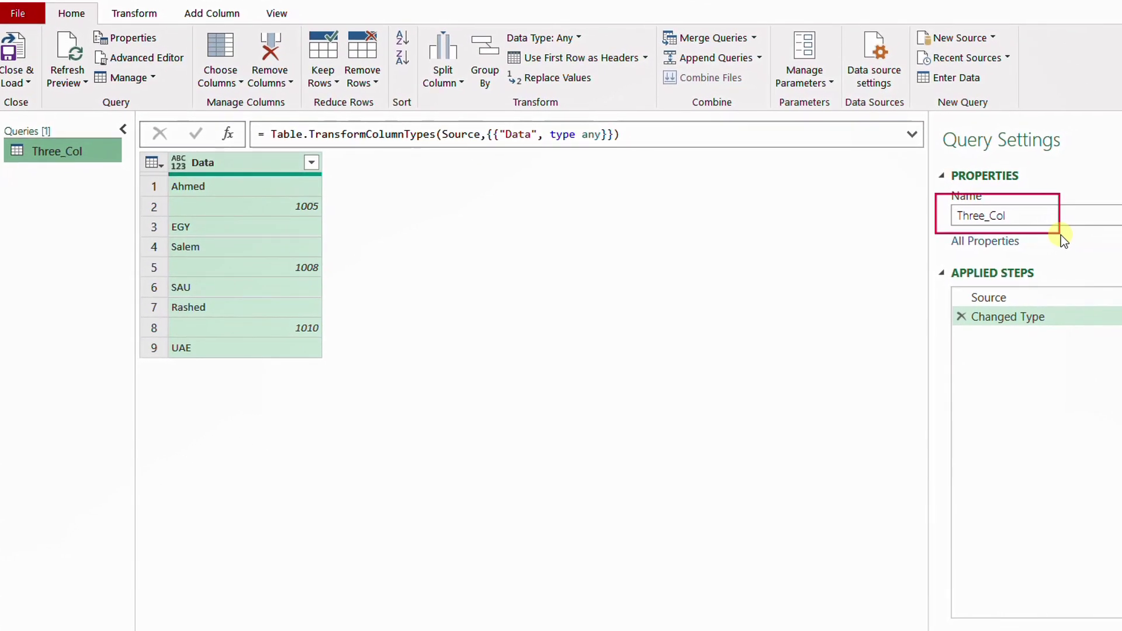
# Step: Delete the Changed Type step so the Three_Col query keeps only Source
pyautogui.moveTo(931, 278)
pyautogui.mouseDown()
pyautogui.moveTo(1005, 331)
pyautogui.moveTo(1083, 342)
pyautogui.mouseUp()
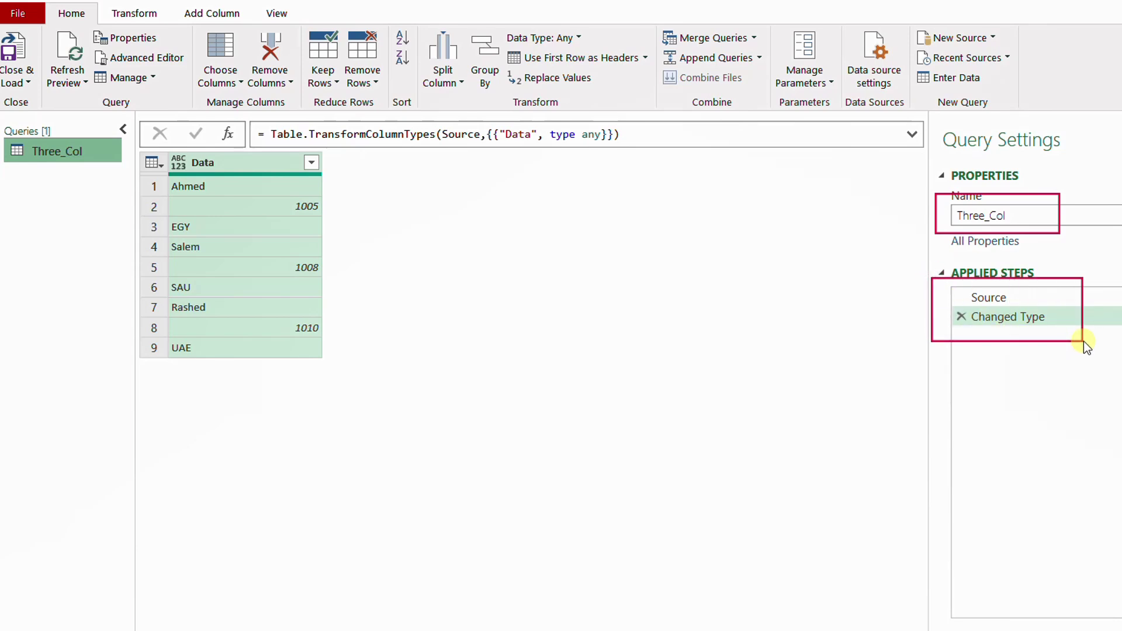
pyautogui.press('Escape')
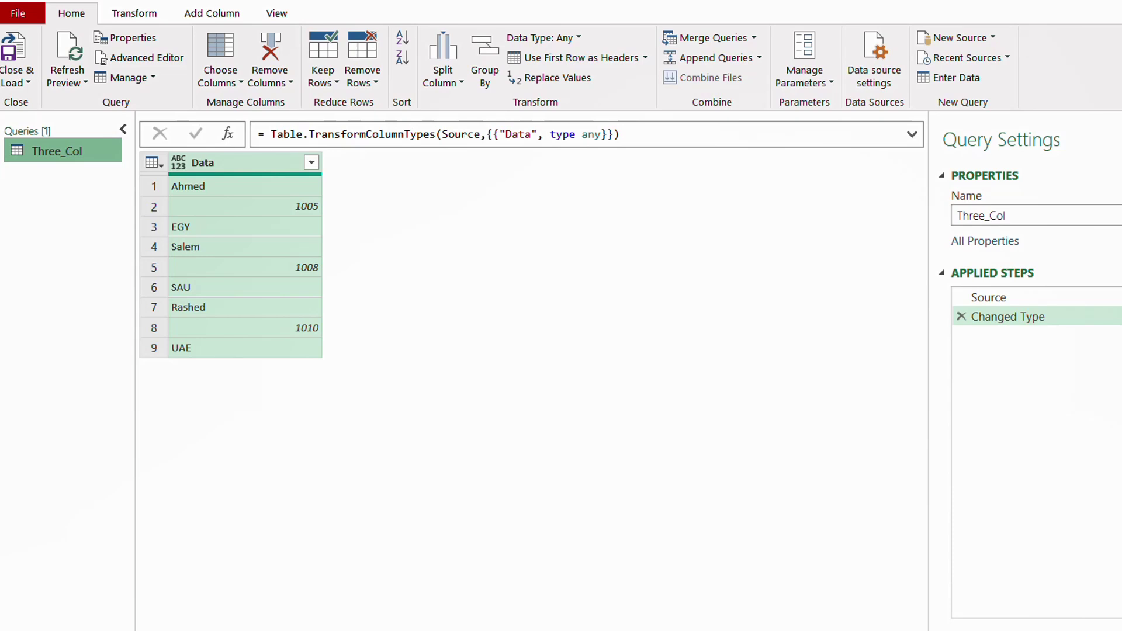
pyautogui.click(959, 315)
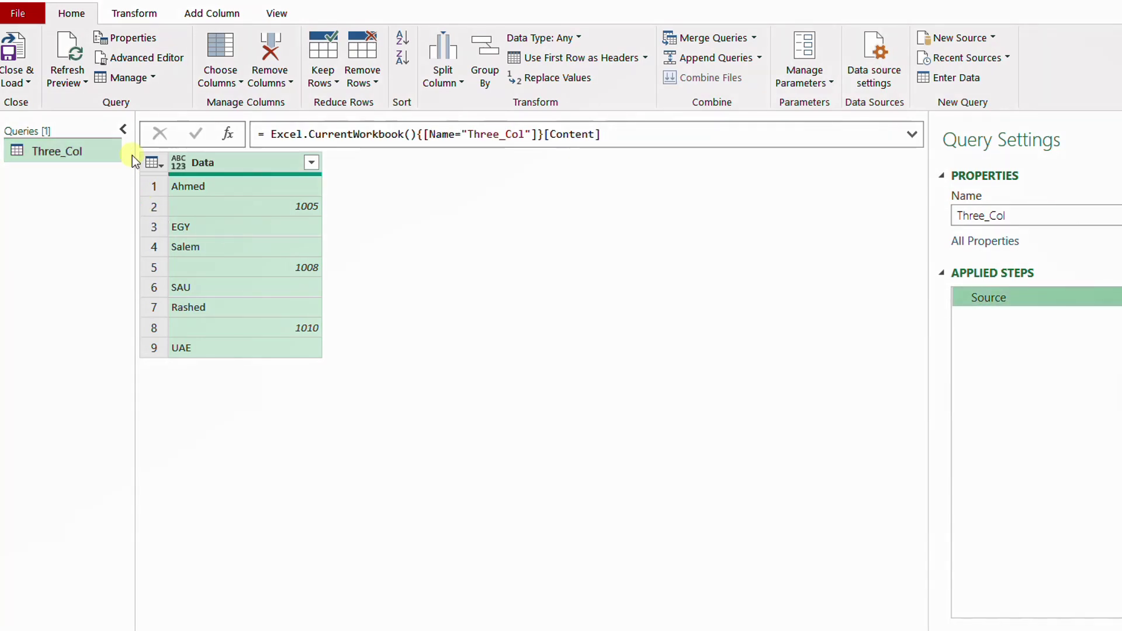
pyautogui.moveTo(138, 156)
pyautogui.mouseDown()
pyautogui.moveTo(138, 174)
pyautogui.moveTo(236, 320)
pyautogui.moveTo(338, 363)
pyautogui.mouseUp()
# Step: Append [Data] to the Source formula, making it a nine-item list
pyautogui.click(654, 133)
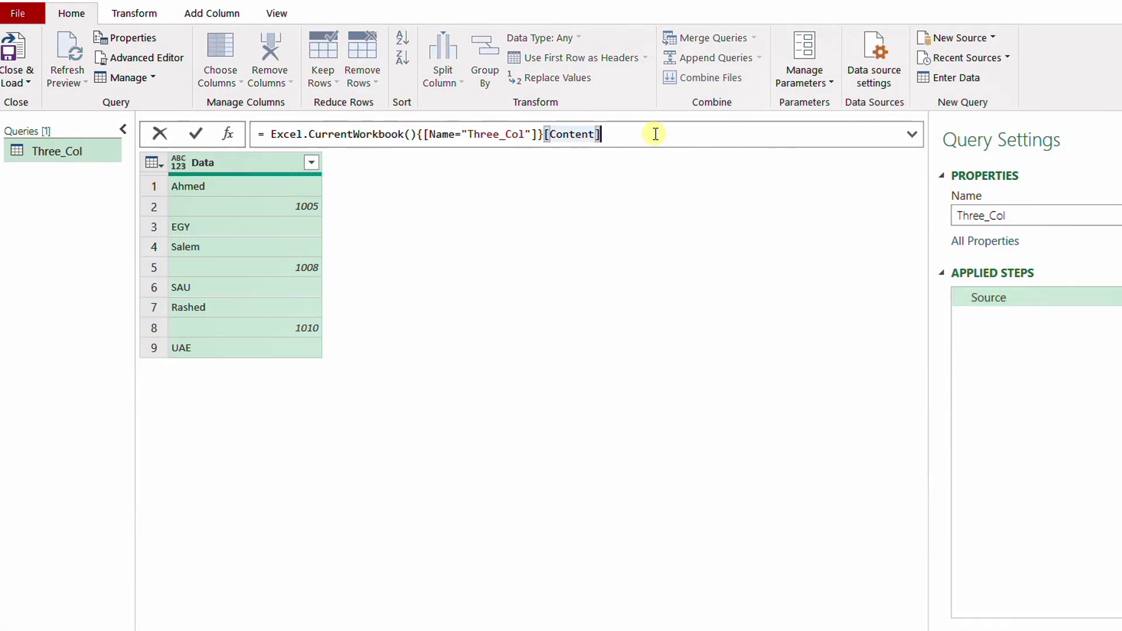
pyautogui.write('[')
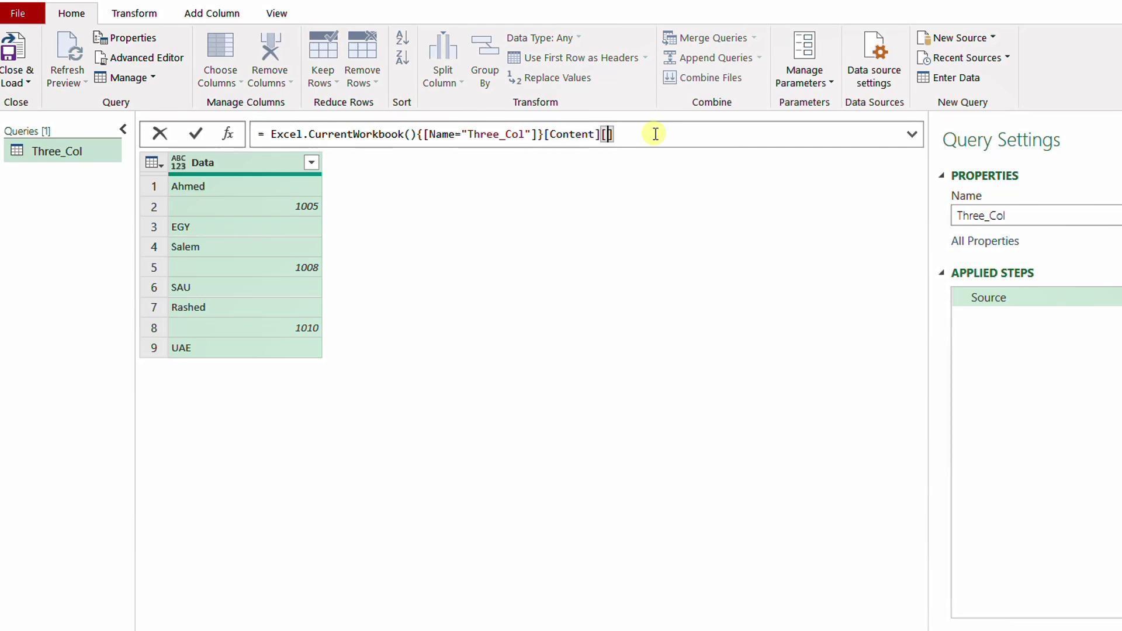
pyautogui.write('Data')
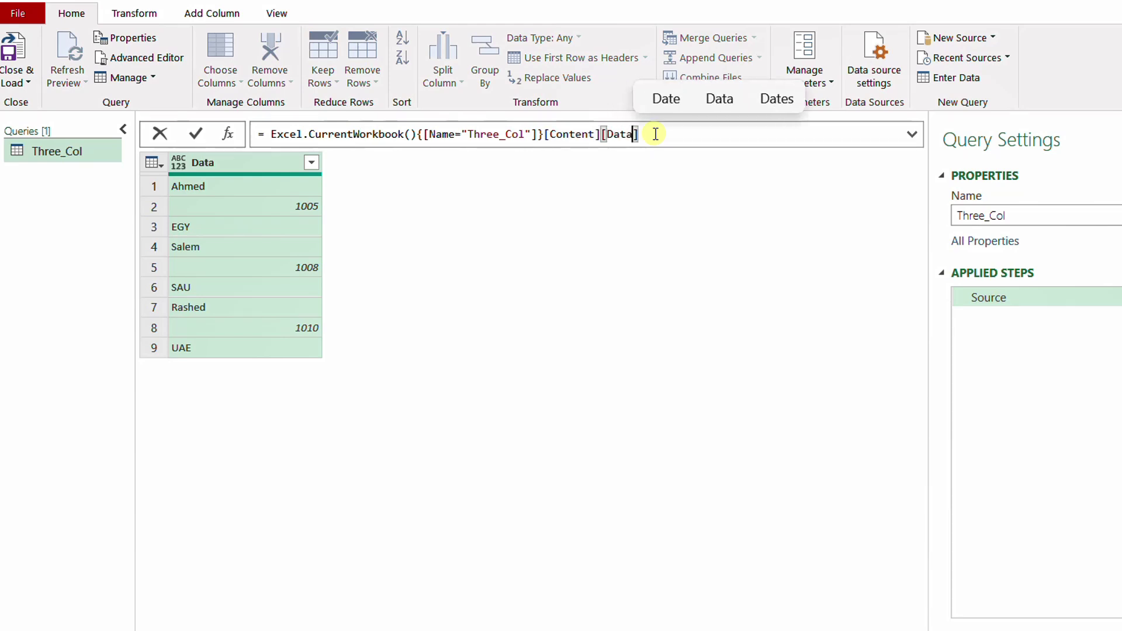
pyautogui.click(196, 134)
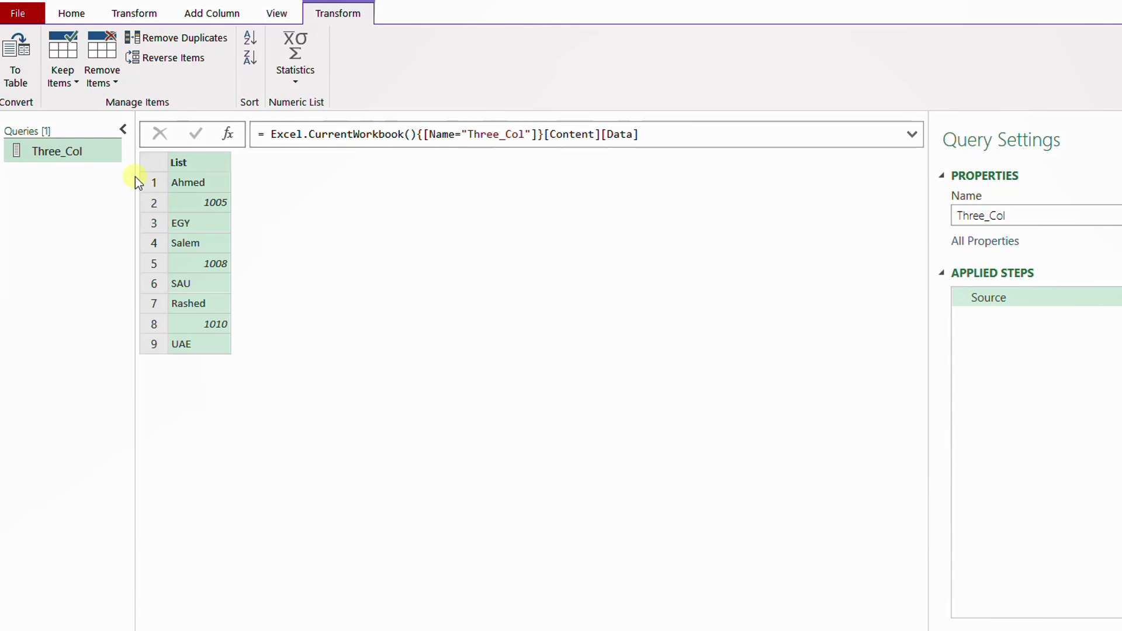
# Step: Add a Custom1 step after Source and begin its formula with List.Split(
pyautogui.moveTo(134, 172)
pyautogui.mouseDown()
pyautogui.moveTo(187, 219)
pyautogui.moveTo(236, 233)
pyautogui.mouseUp()
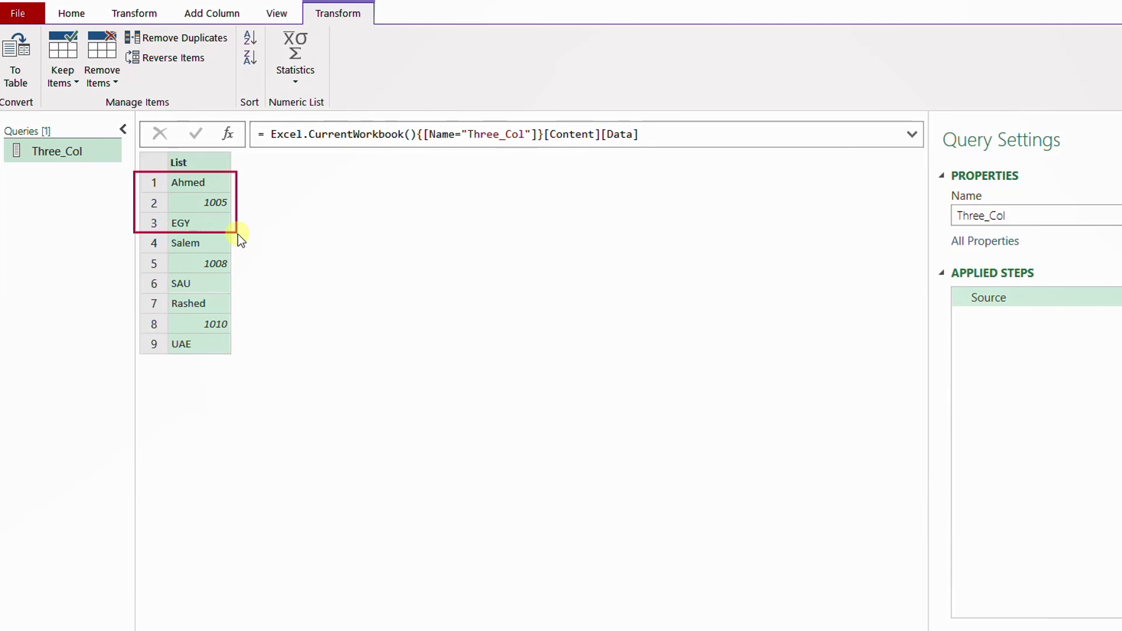
pyautogui.moveTo(134, 235)
pyautogui.mouseDown()
pyautogui.moveTo(143, 257)
pyautogui.moveTo(206, 300)
pyautogui.moveTo(242, 298)
pyautogui.mouseUp()
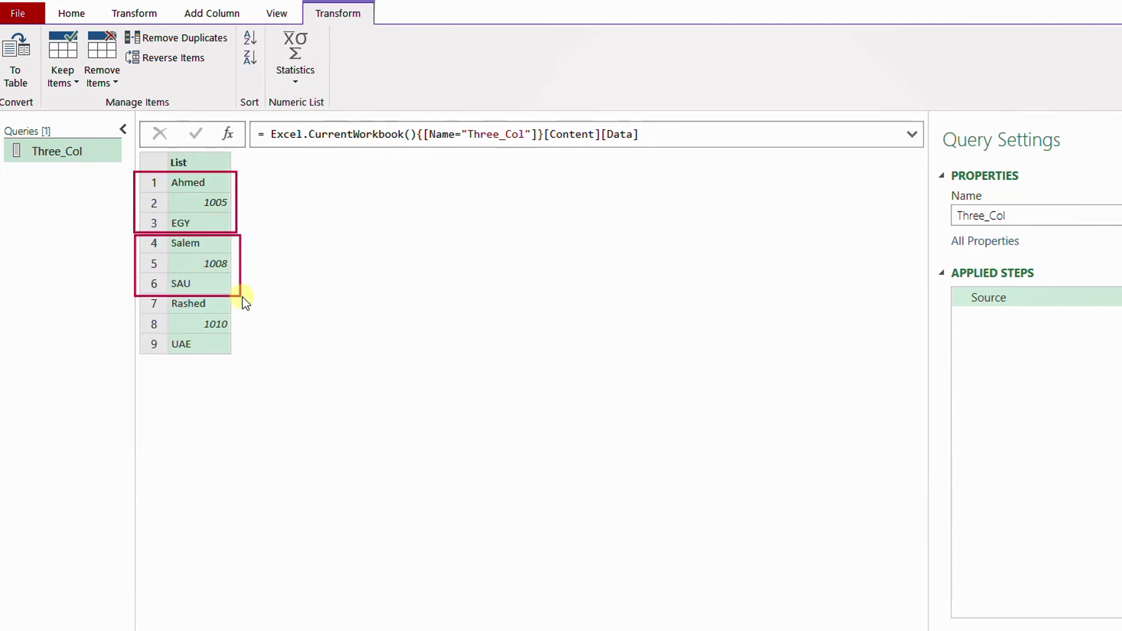
pyautogui.moveTo(135, 296)
pyautogui.mouseDown()
pyautogui.moveTo(193, 367)
pyautogui.moveTo(250, 365)
pyautogui.mouseUp()
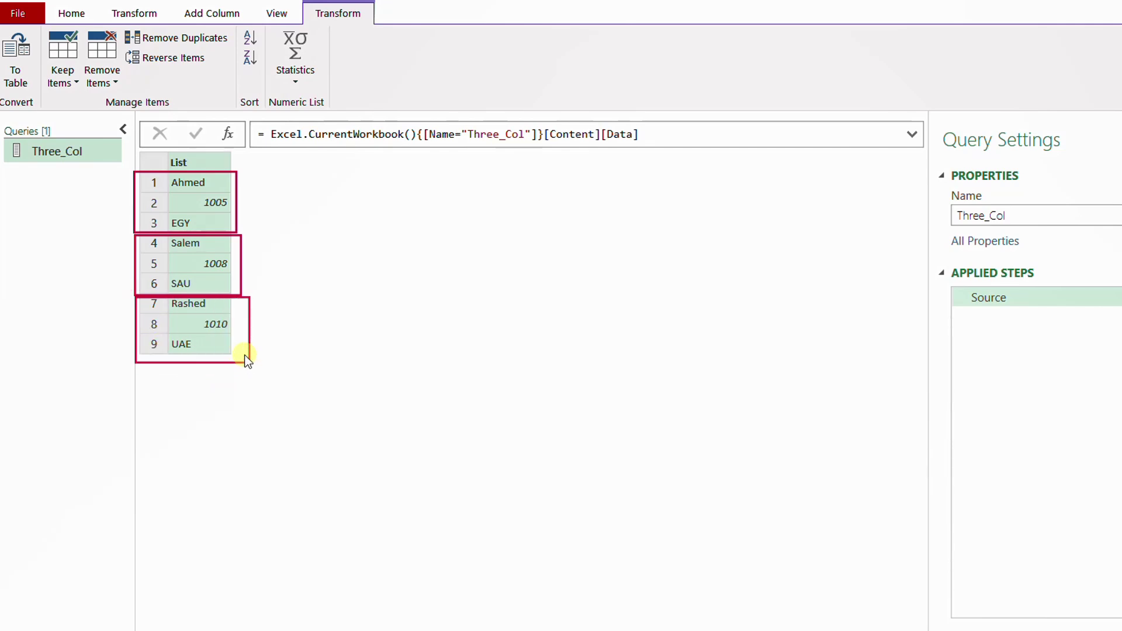
pyautogui.press('Escape')
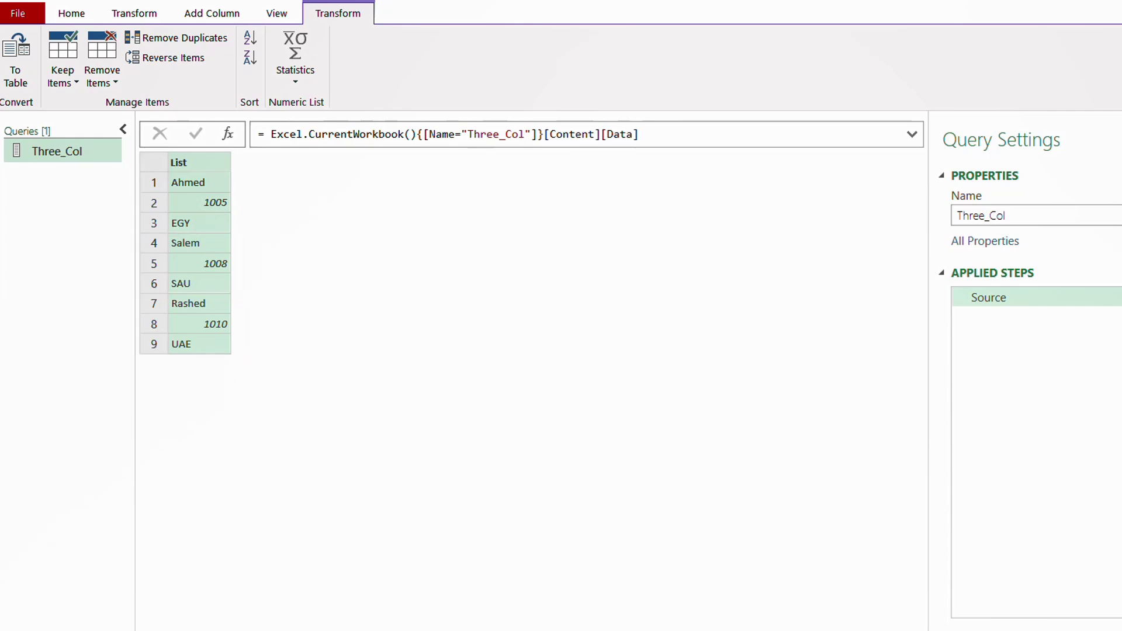
pyautogui.click(226, 135)
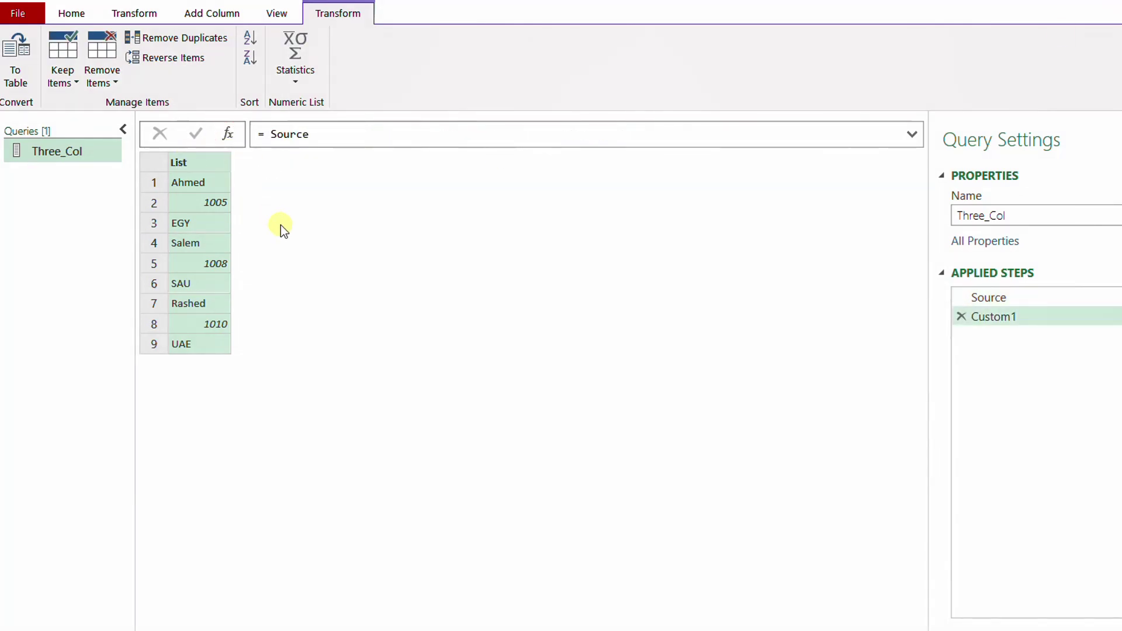
pyautogui.click(268, 136)
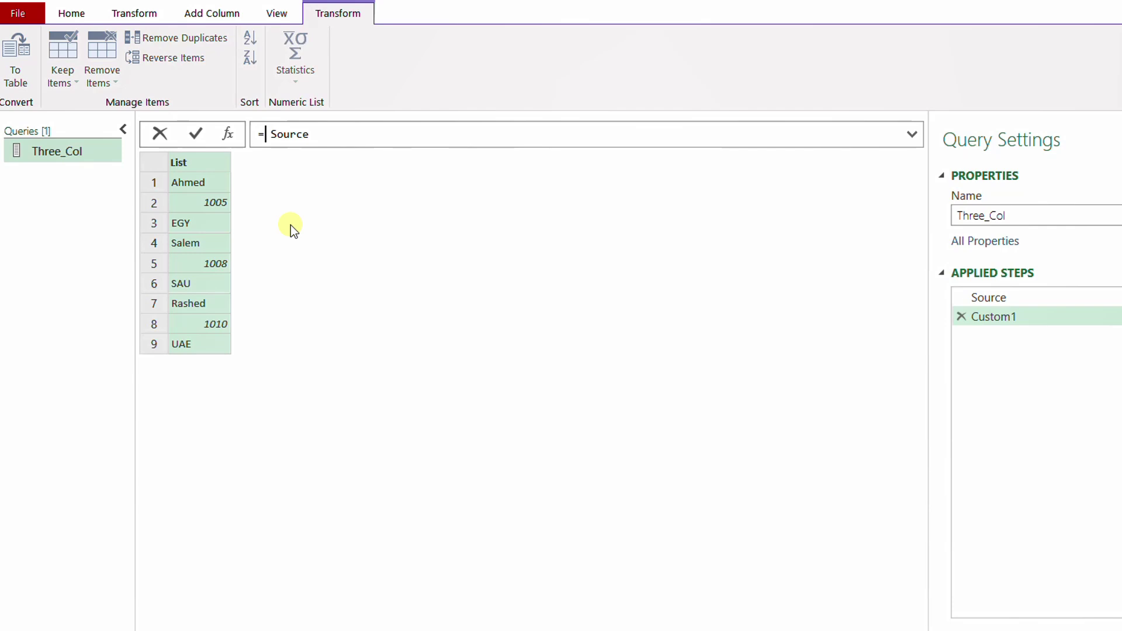
pyautogui.write('List.Split(')
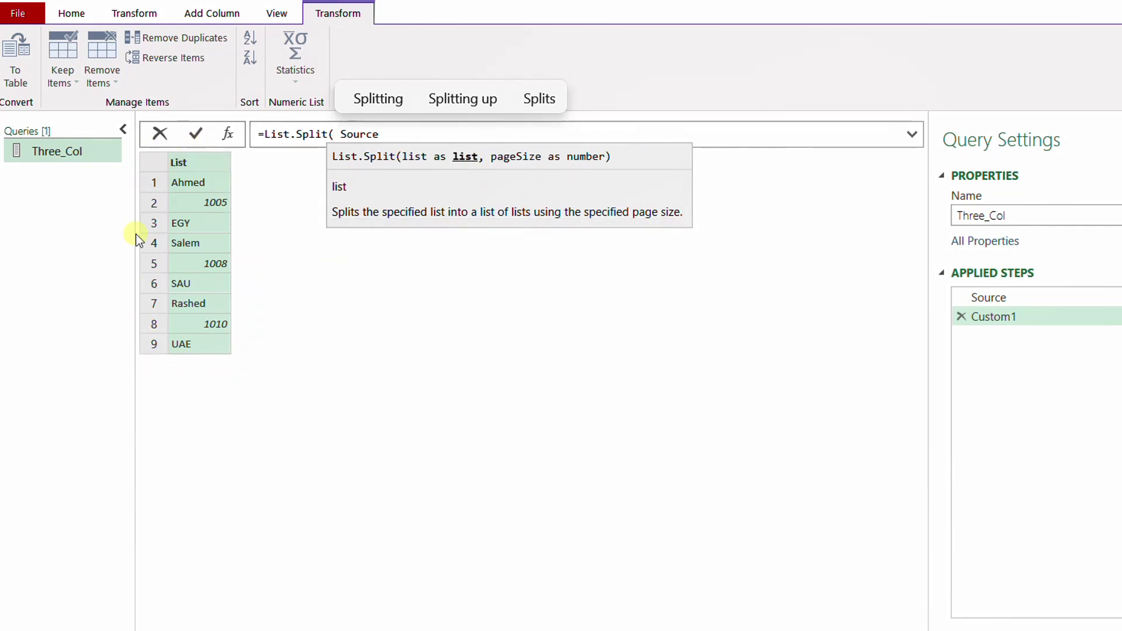
# Step: Complete Custom1 as List.Split(Source,3) and preview the first group: Ahmed, 1005, EGY
pyautogui.click(419, 135)
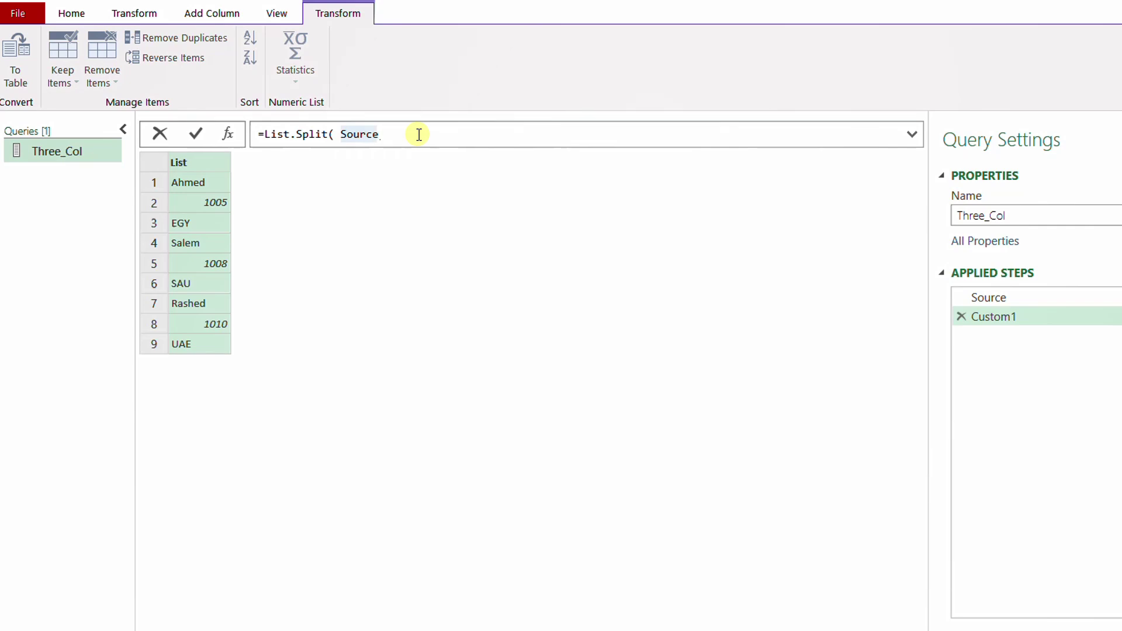
pyautogui.write(',')
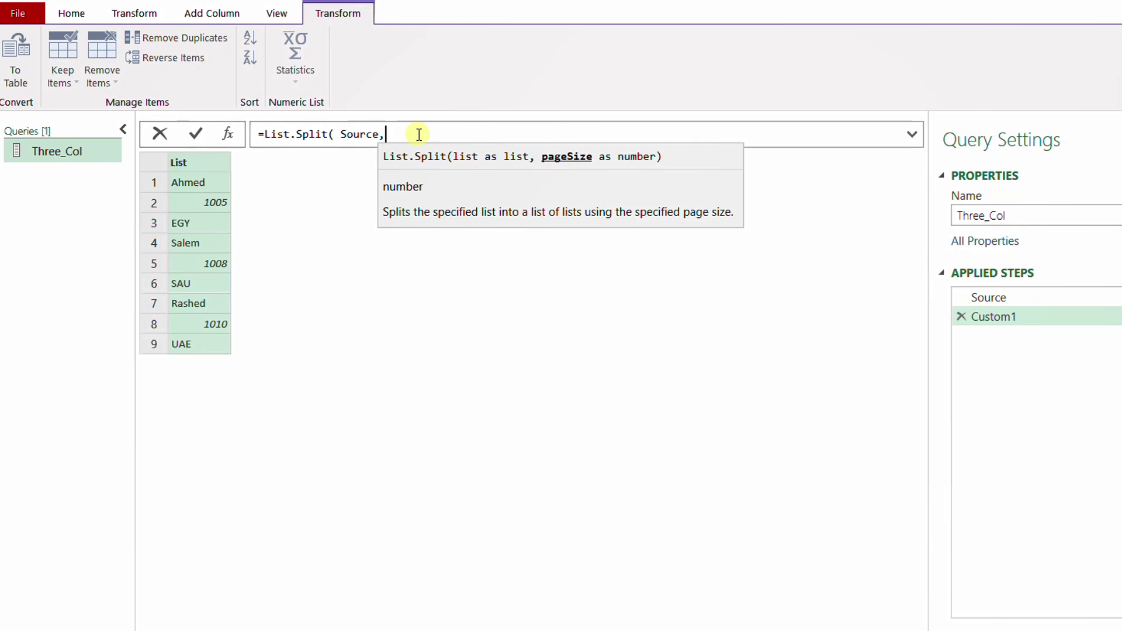
pyautogui.write('3)')
pyautogui.press('Return')
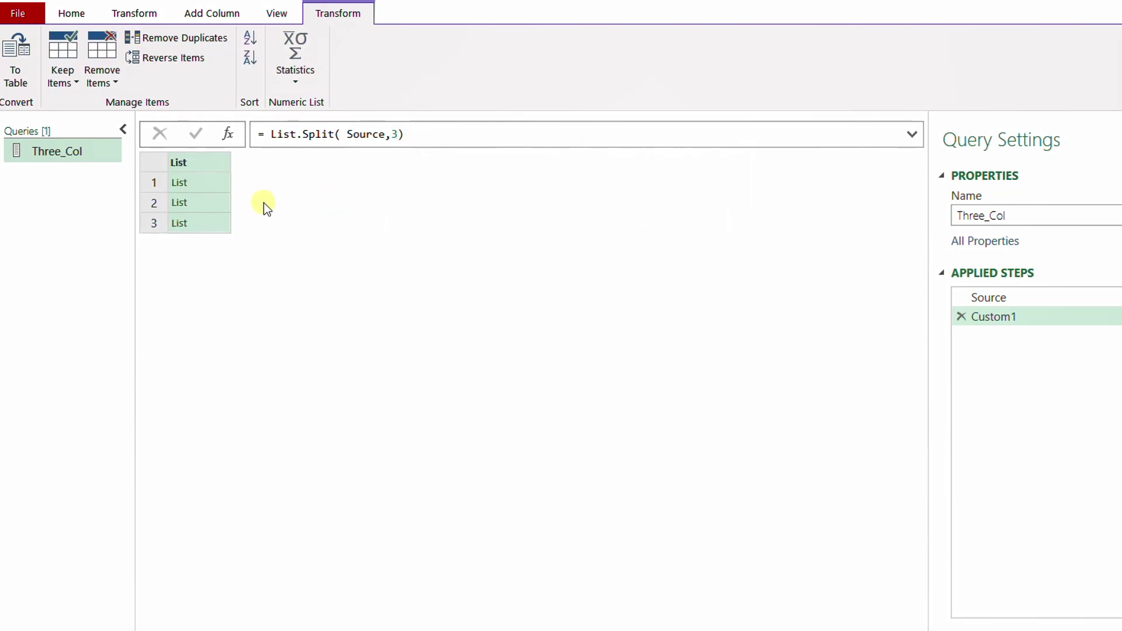
pyautogui.click(220, 182)
# Step: Enlarge the preview and check the other groups: Salem, 1008, SAU and Rashed, 1010, UAE
pyautogui.moveTo(310, 528); pyautogui.dragTo(314, 373)
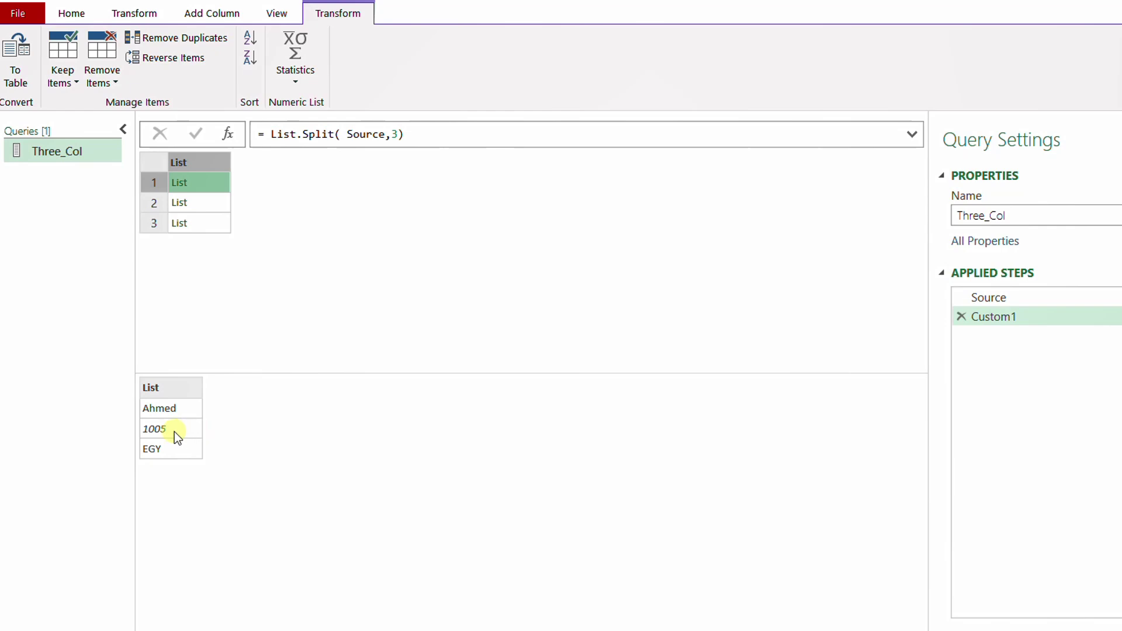
pyautogui.click(222, 203)
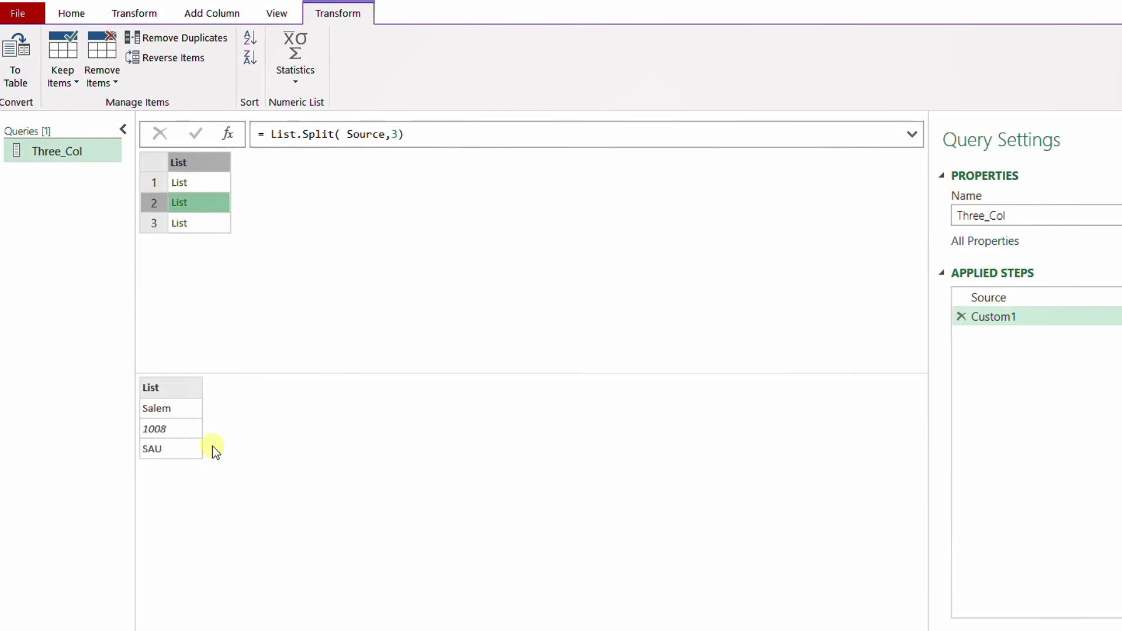
pyautogui.click(222, 223)
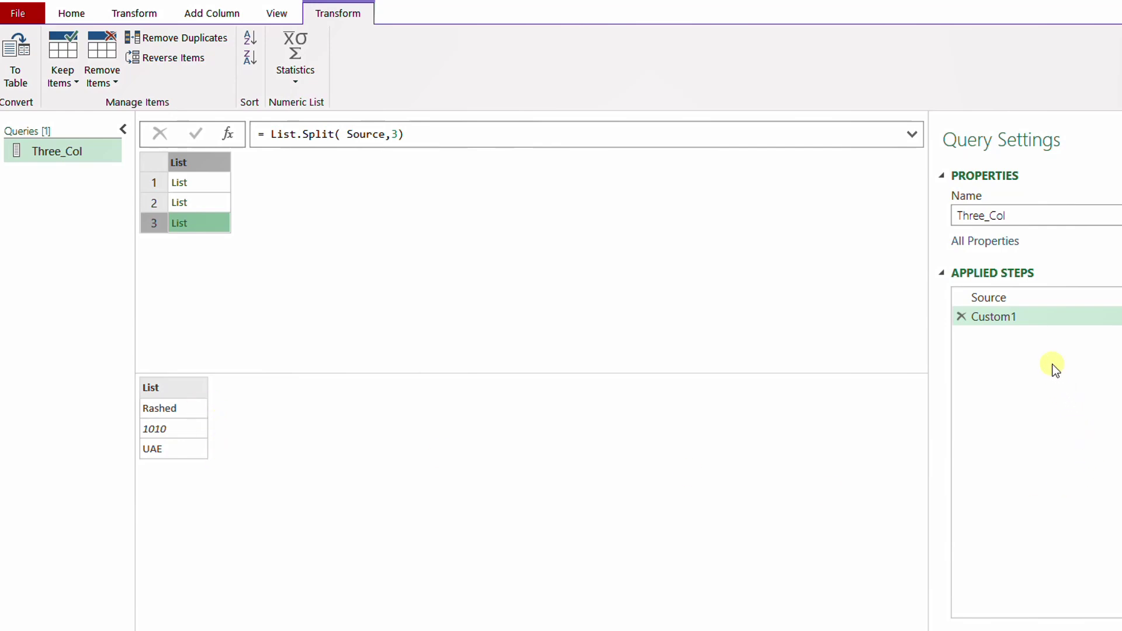
# Step: Rename the Custom1 step to Split
pyautogui.rightClick(1015, 317)
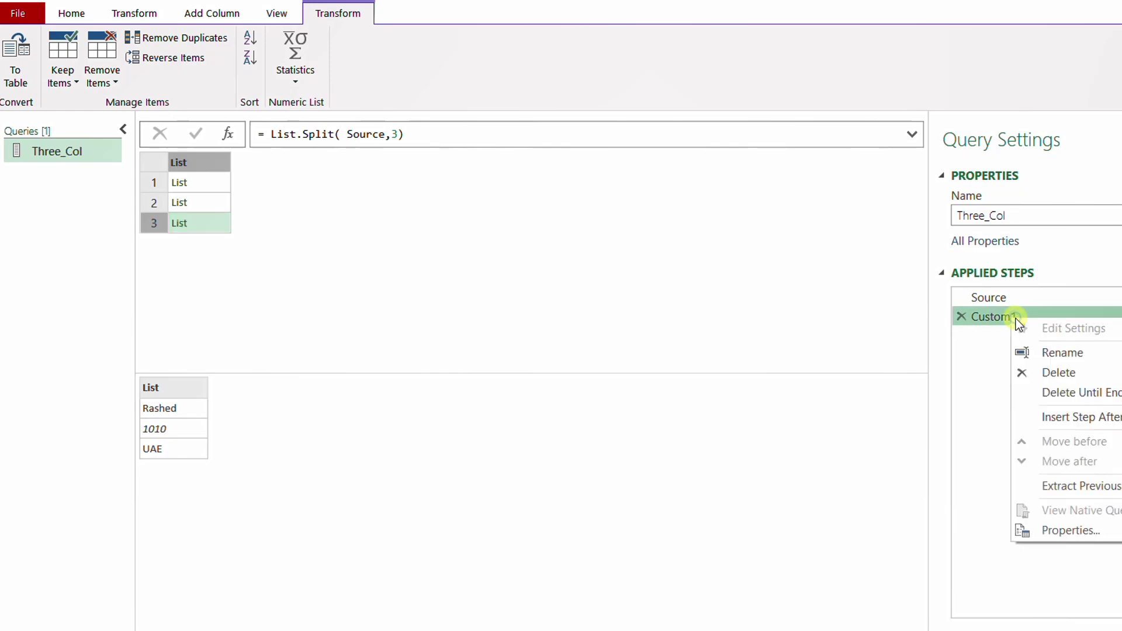
pyautogui.click(1046, 350)
pyautogui.write('Split')
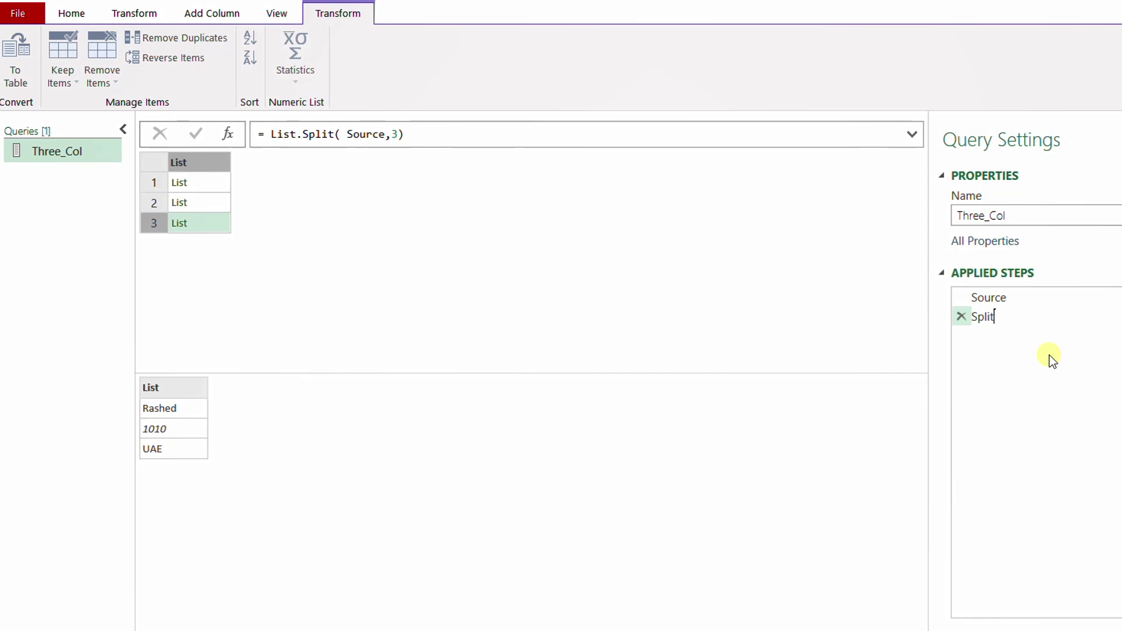
pyautogui.press('Return')
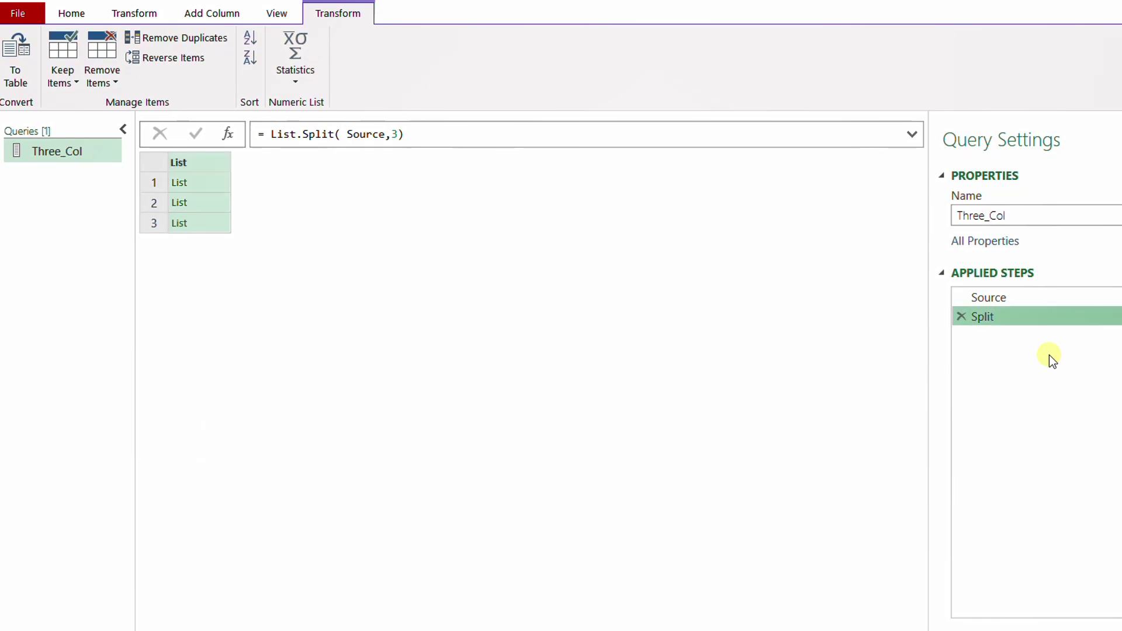
# Step: Add a custom step with the formula Table.FromColumns(Split)
pyautogui.click(230, 135)
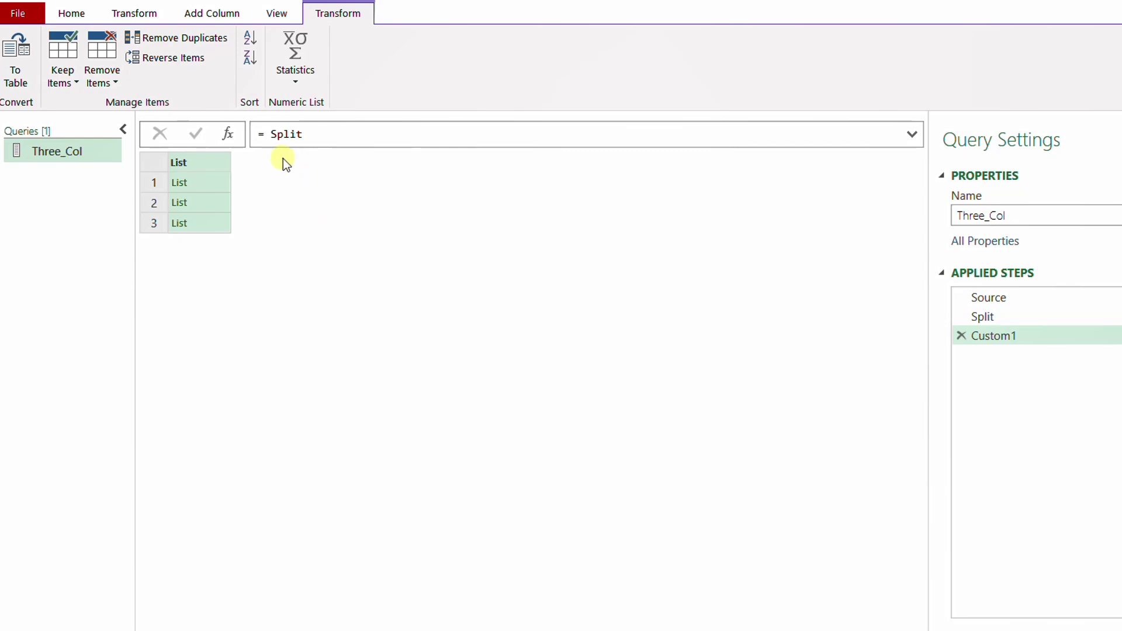
pyautogui.click(264, 134)
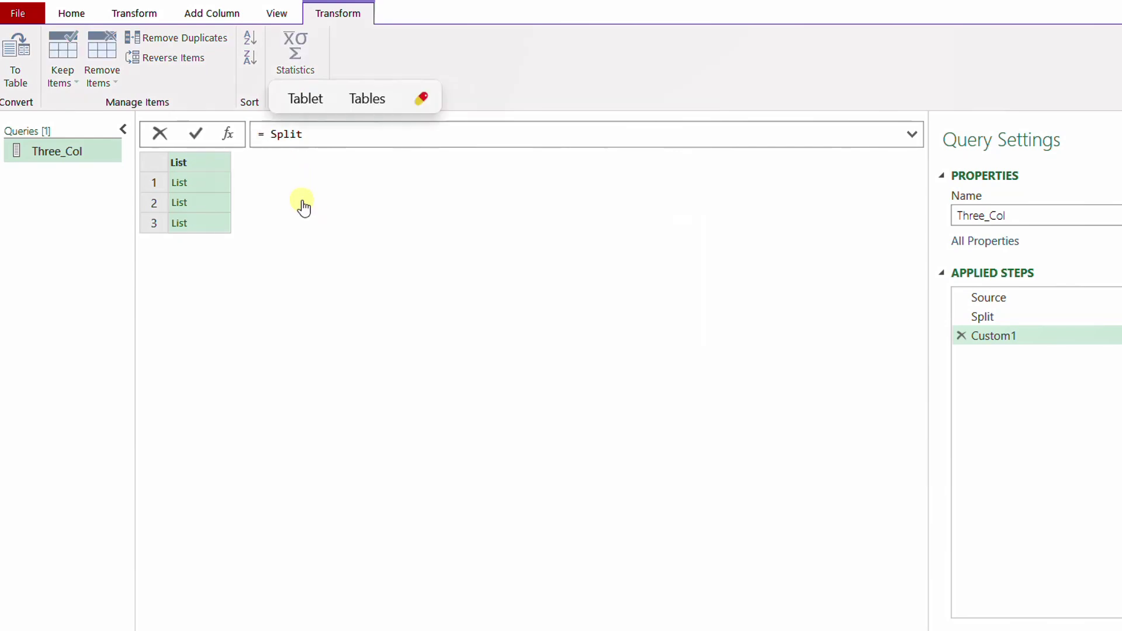
pyautogui.write('Table.FromColumns')
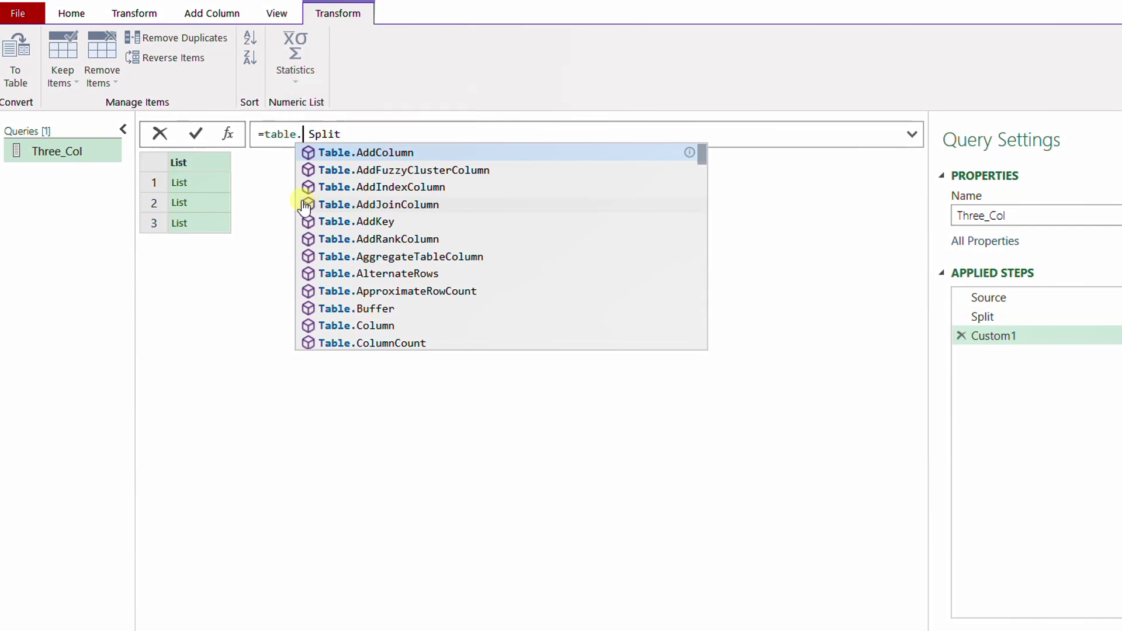
pyautogui.write('(')
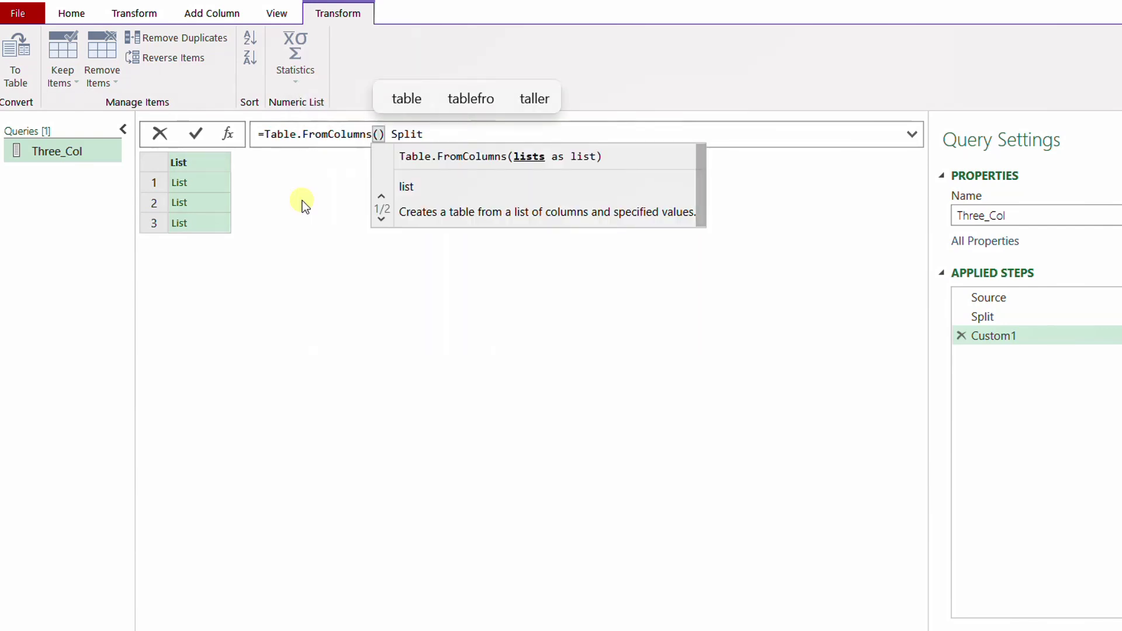
pyautogui.click(426, 134)
pyautogui.write(')')
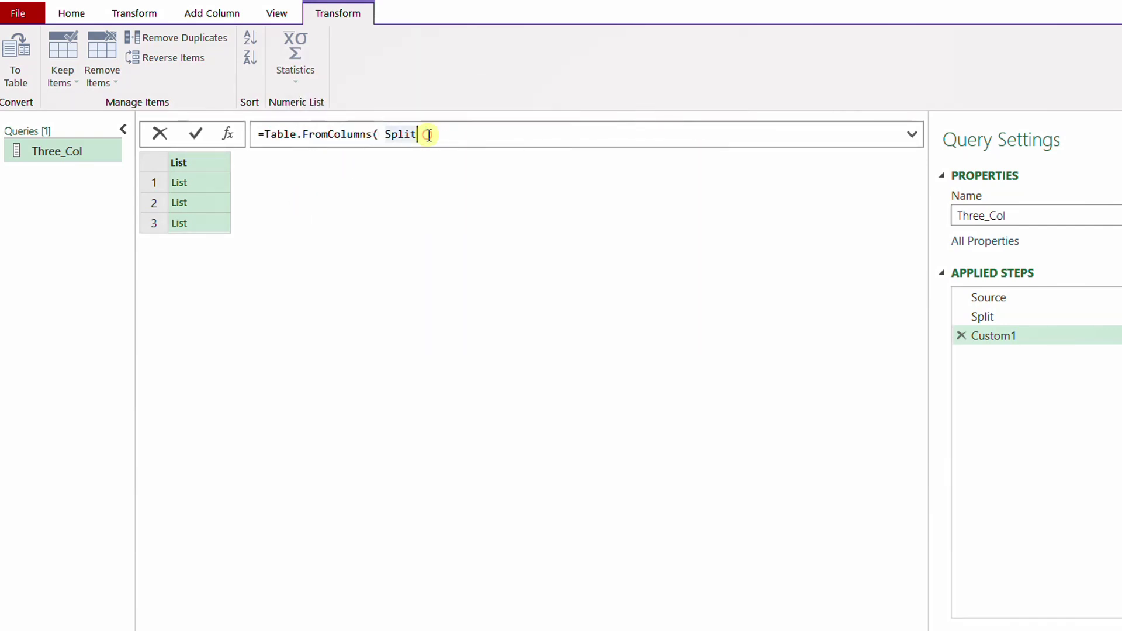
pyautogui.press('Return')
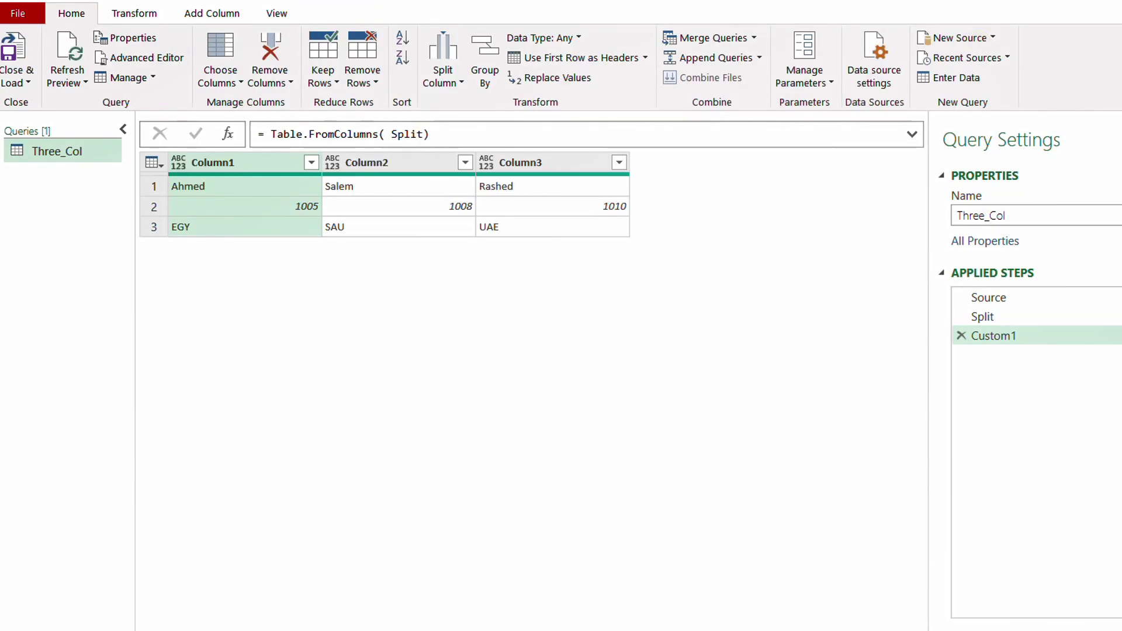
# Step: Review the resulting table's three columns and rows, each group running down a column
pyautogui.moveTo(159, 147); pyautogui.dragTo(308, 270)
pyautogui.moveTo(319, 145); pyautogui.dragTo(469, 273)
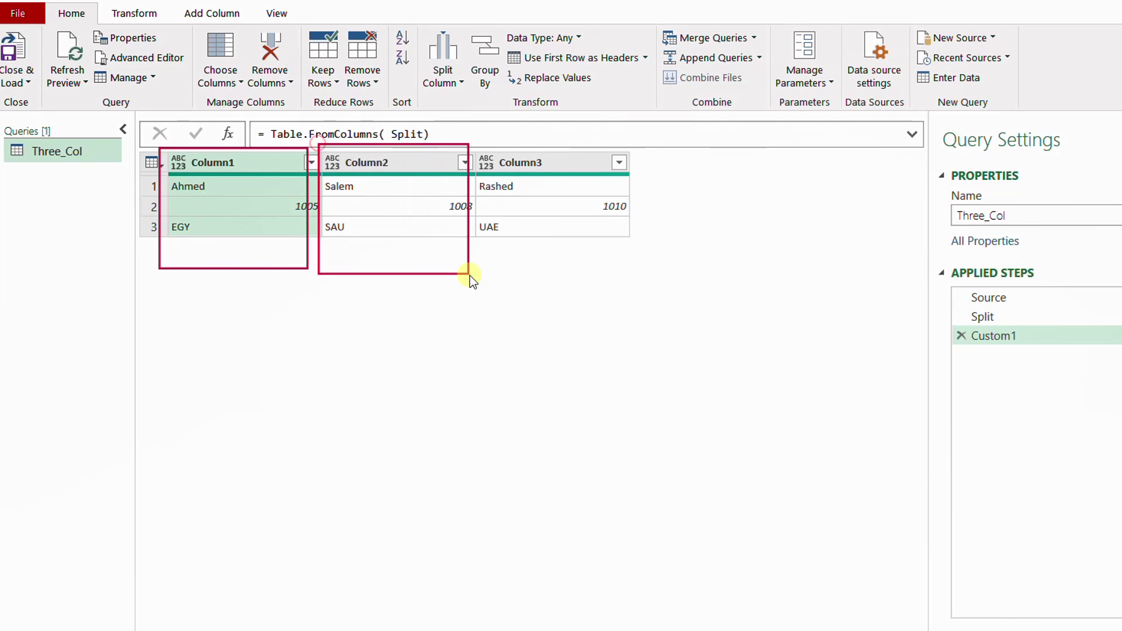
pyautogui.moveTo(475, 140)
pyautogui.mouseDown()
pyautogui.moveTo(583, 268)
pyautogui.moveTo(645, 273)
pyautogui.mouseUp()
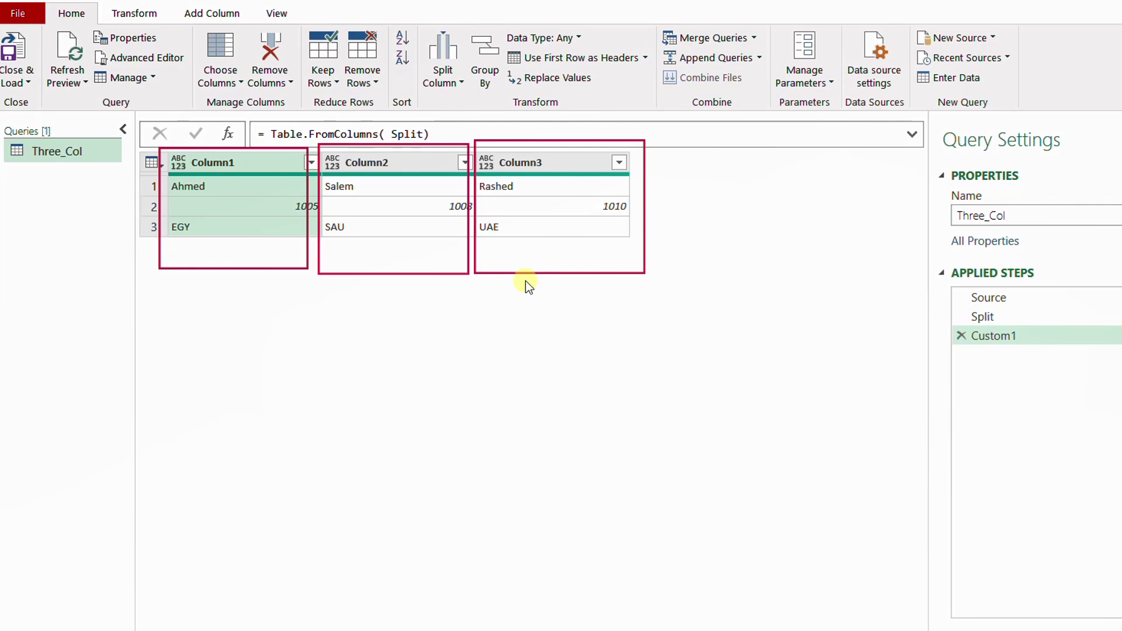
pyautogui.moveTo(116, 173)
pyautogui.mouseDown()
pyautogui.moveTo(256, 209)
pyautogui.moveTo(646, 207)
pyautogui.moveTo(664, 195)
pyautogui.mouseUp()
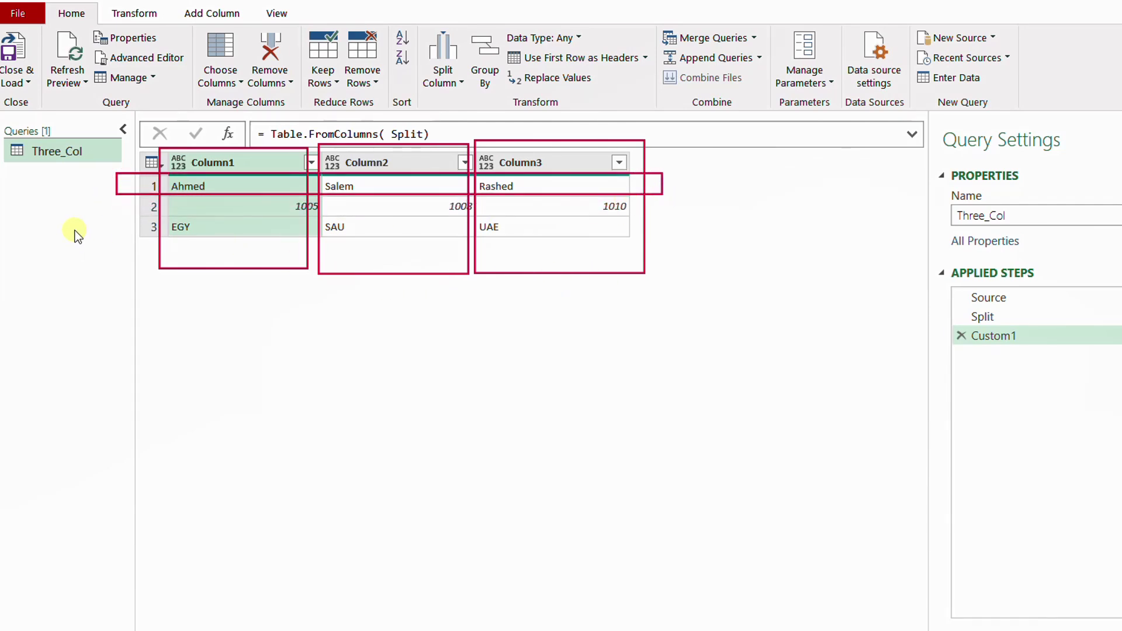
pyautogui.moveTo(115, 197)
pyautogui.mouseDown()
pyautogui.moveTo(230, 229)
pyautogui.moveTo(643, 215)
pyautogui.mouseUp()
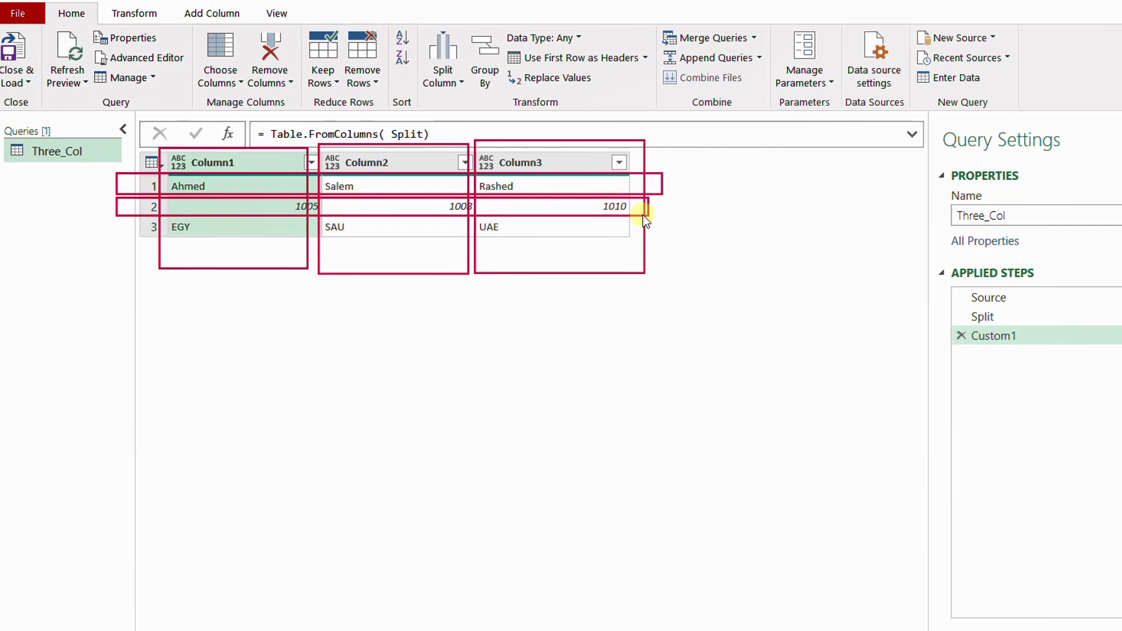
pyautogui.moveTo(115, 215)
pyautogui.mouseDown()
pyautogui.moveTo(502, 251)
pyautogui.moveTo(660, 249)
pyautogui.mouseUp()
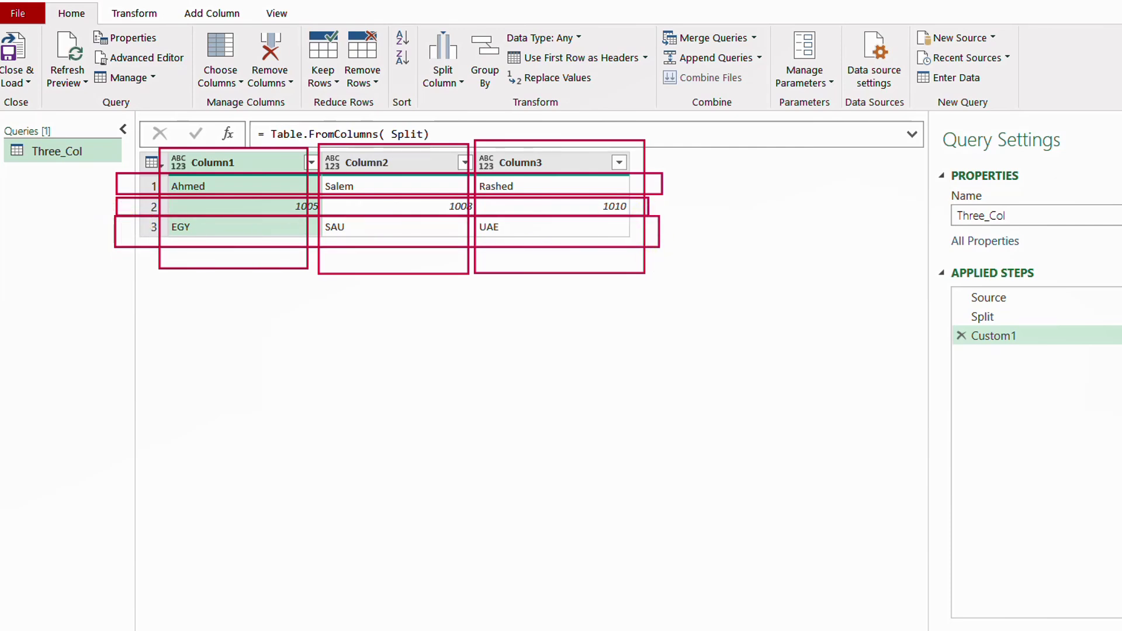
pyautogui.press('Escape')
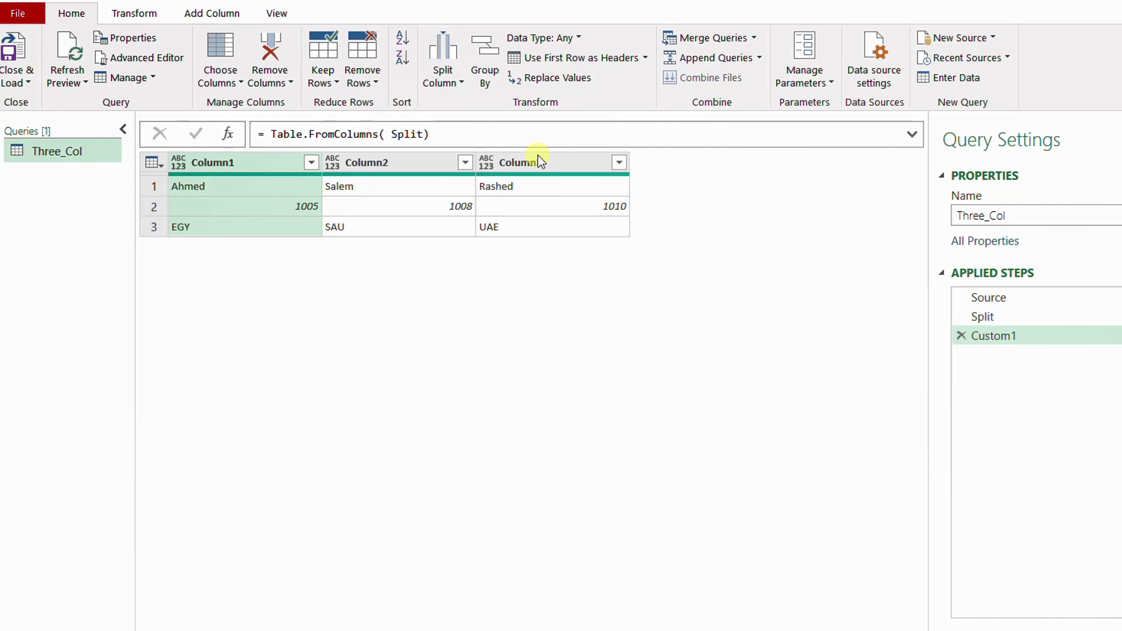
# Step: Wrap the formula as Table.Transpose(Table.FromColumns(Split)) so each person becomes a row
pyautogui.click(262, 133)
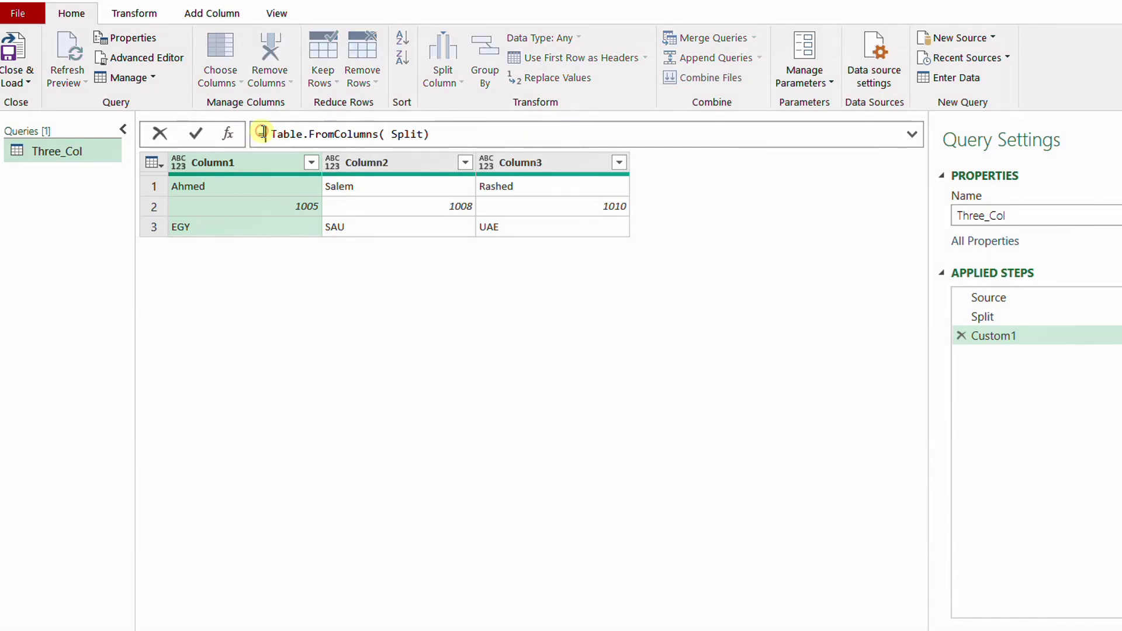
pyautogui.write('Table.Transpose')
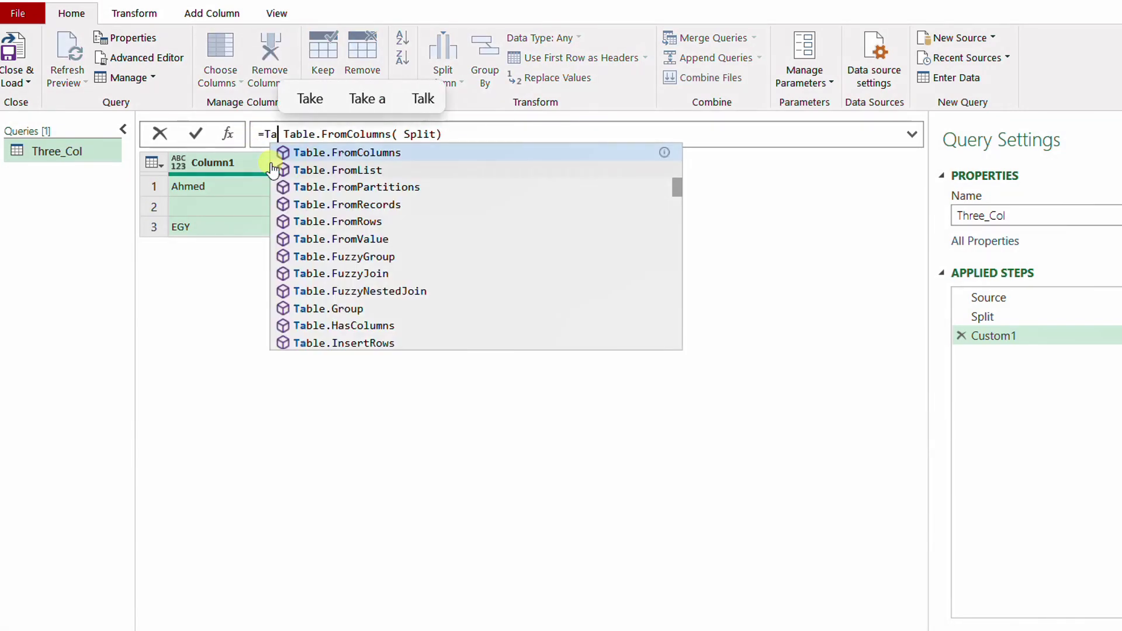
pyautogui.write('(')
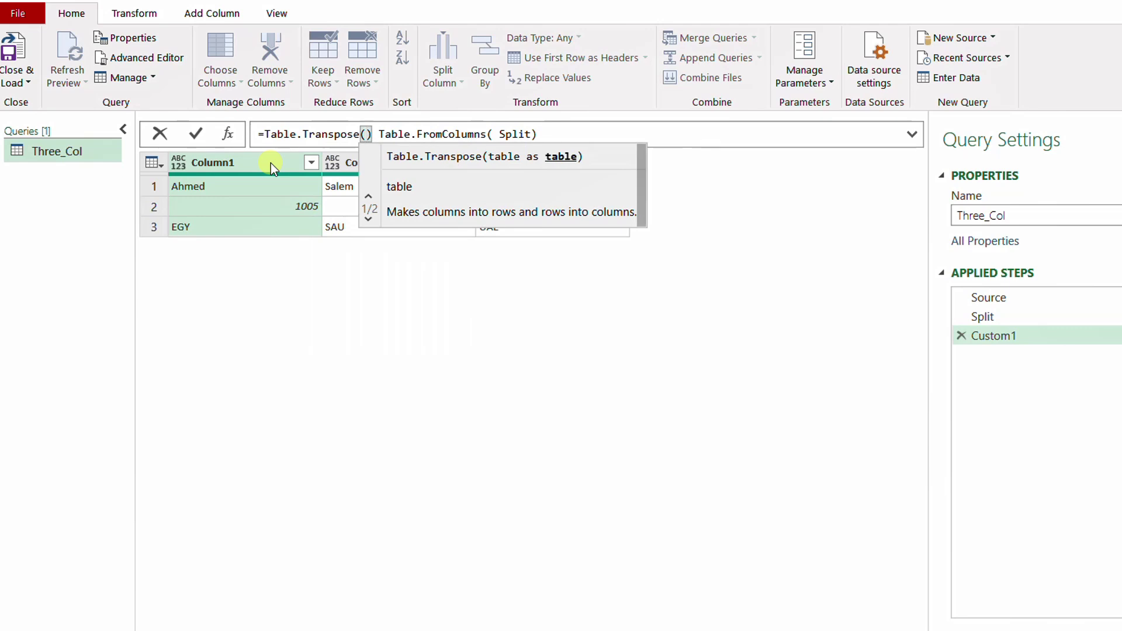
pyautogui.click(533, 134)
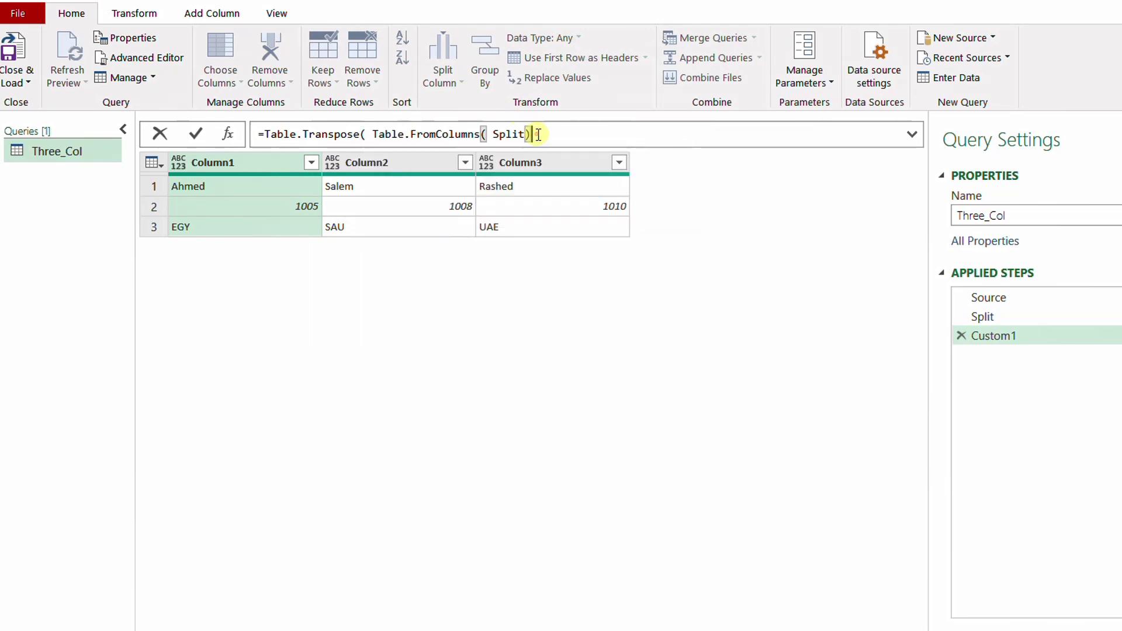
pyautogui.write(')')
pyautogui.press('Return')
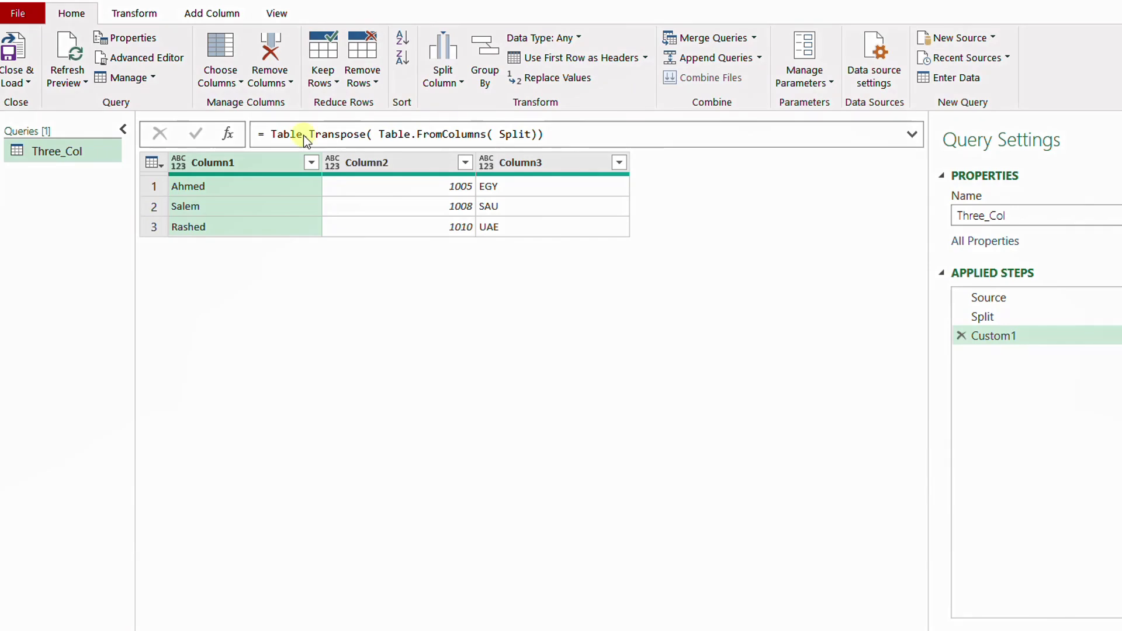
pyautogui.moveTo(164, 172); pyautogui.dragTo(260, 255)
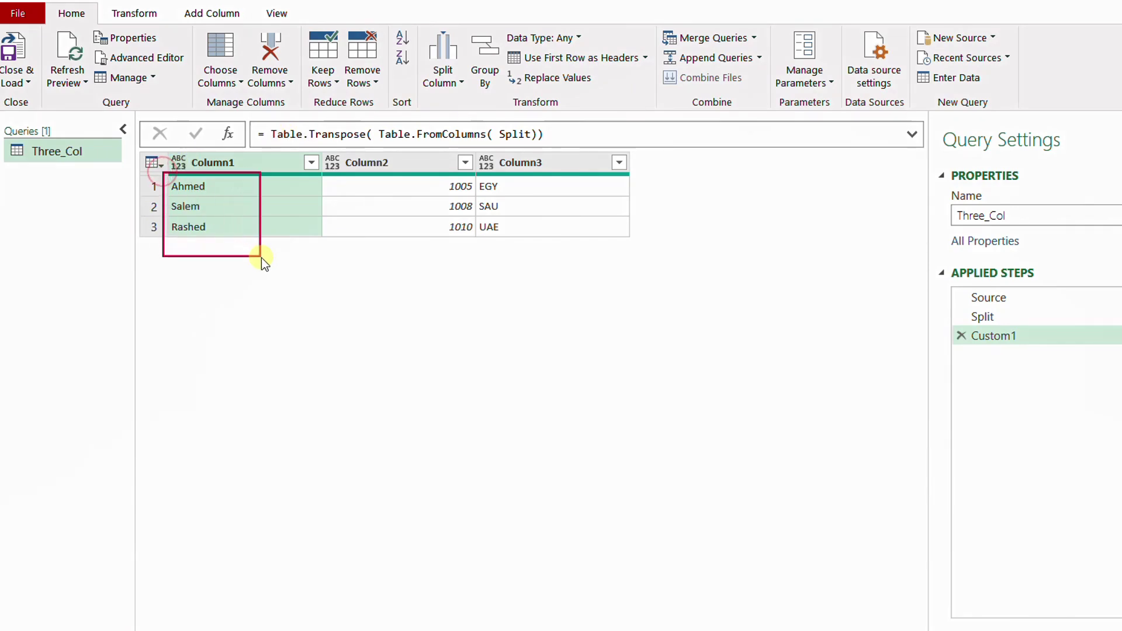
pyautogui.moveTo(424, 194); pyautogui.dragTo(485, 258)
pyautogui.moveTo(483, 172)
pyautogui.mouseDown()
pyautogui.moveTo(563, 248)
pyautogui.moveTo(646, 279)
pyautogui.mouseUp()
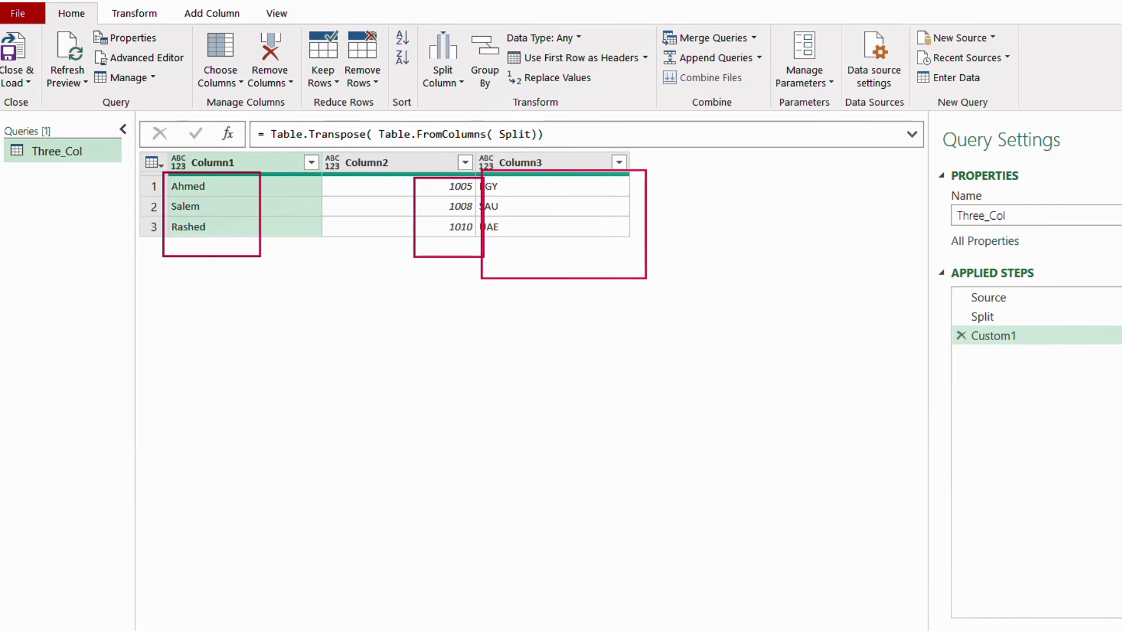
pyautogui.press('Escape')
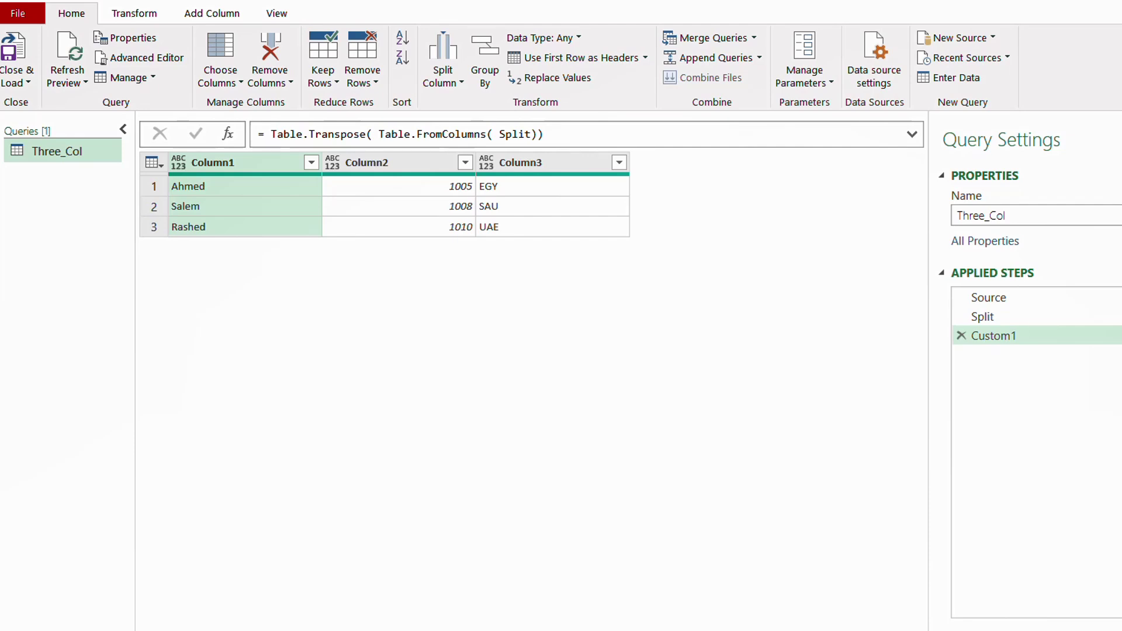
pyautogui.click(959, 336)
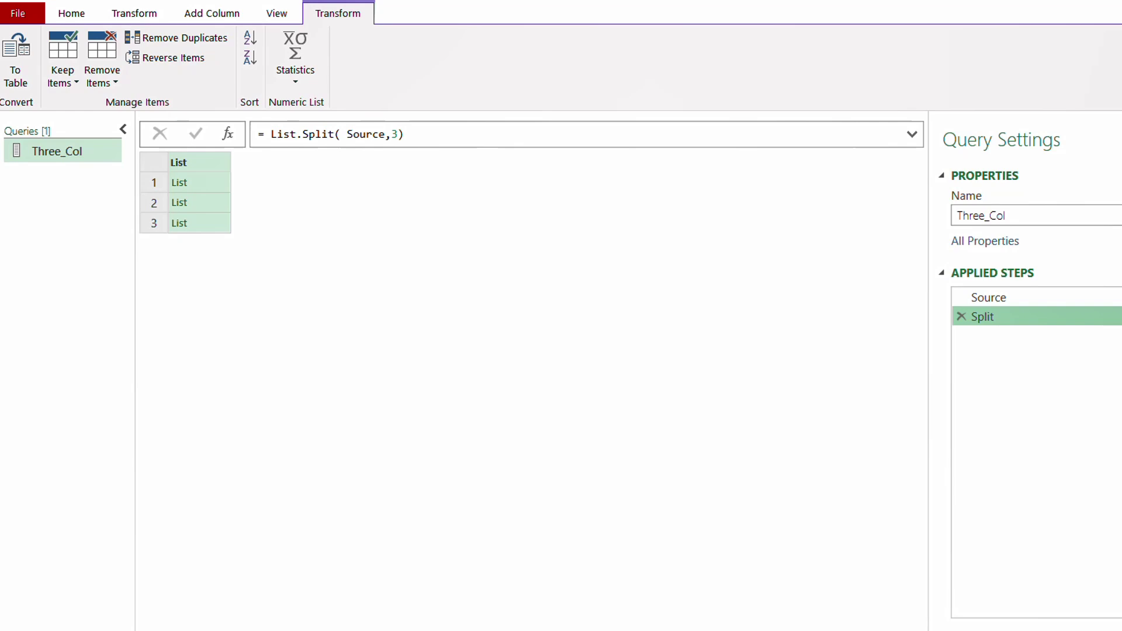
pyautogui.click(264, 134)
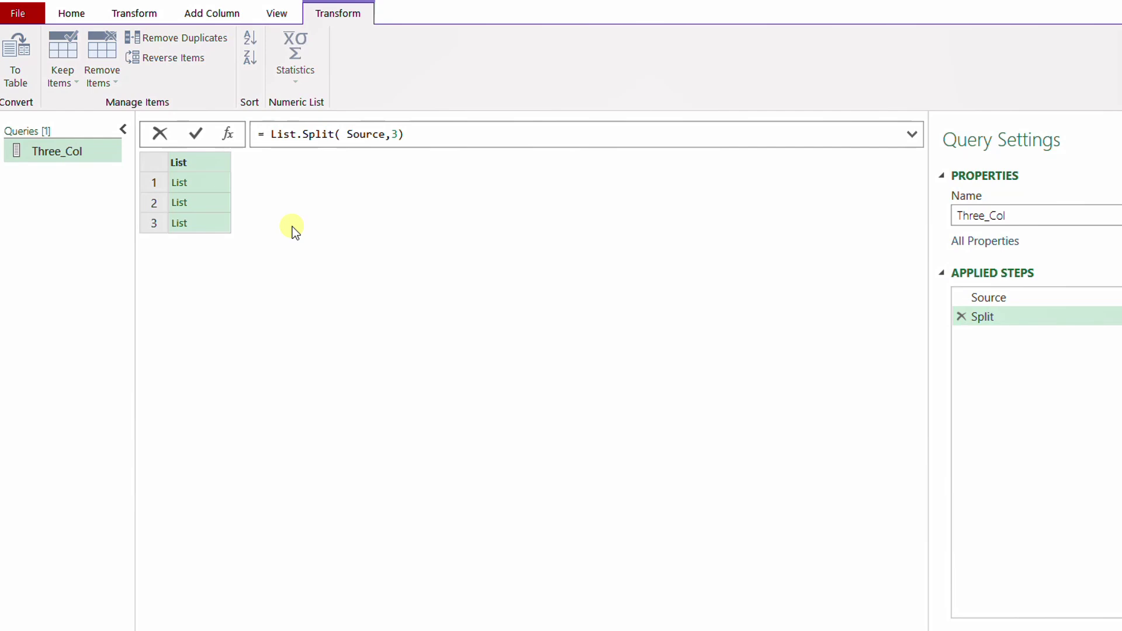
pyautogui.write('List.')
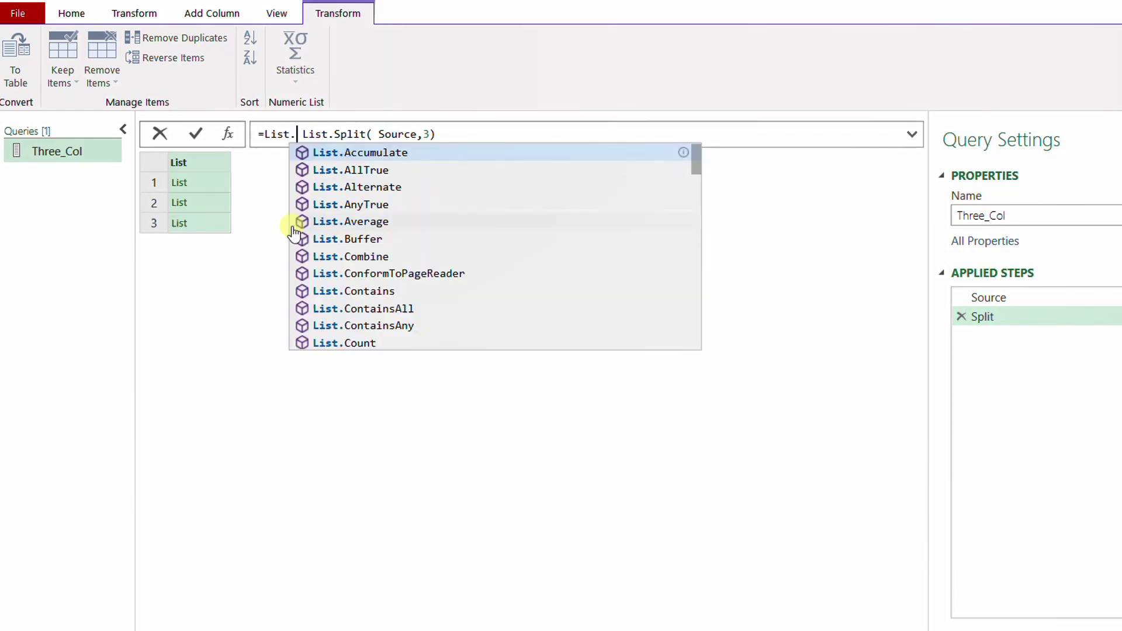
pyautogui.write('Zip(')
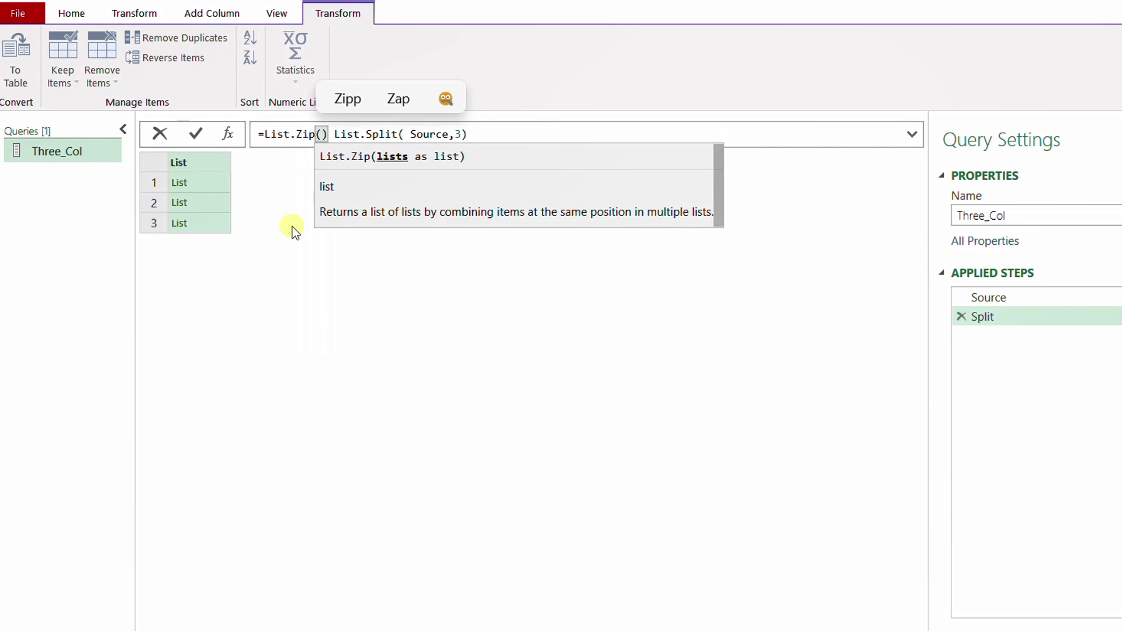
pyautogui.press('Delete')
pyautogui.click(470, 135)
pyautogui.write(')')
pyautogui.press('Return')
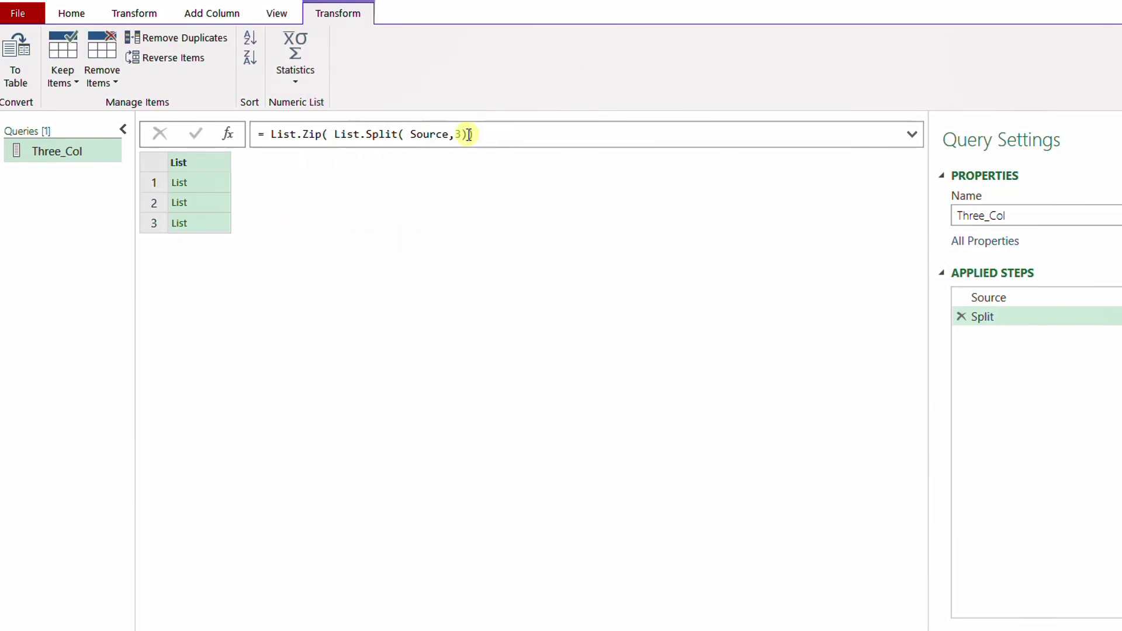
pyautogui.click(211, 185)
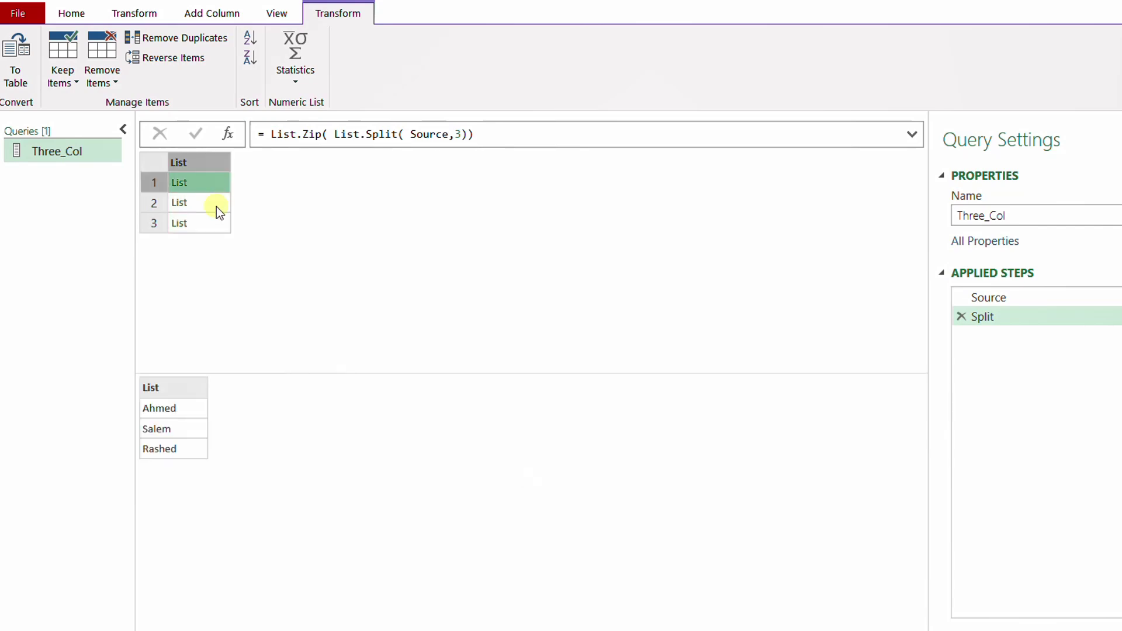
pyautogui.moveTo(127, 385)
pyautogui.mouseDown()
pyautogui.moveTo(201, 474)
pyautogui.moveTo(222, 475)
pyautogui.mouseUp()
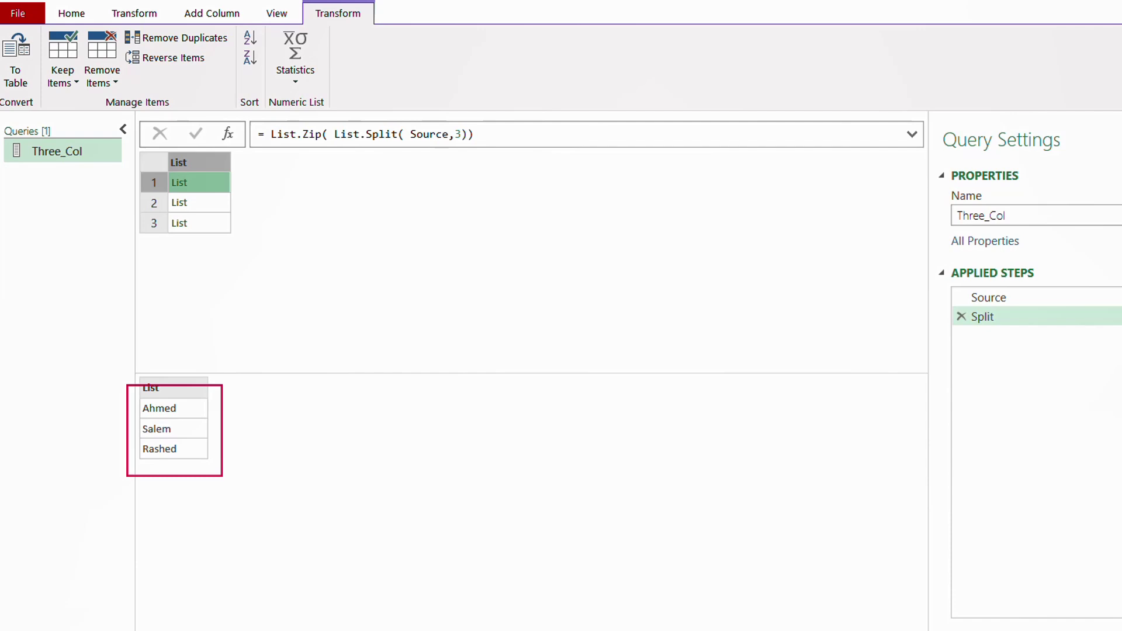
pyautogui.click(180, 203)
pyautogui.click(210, 204)
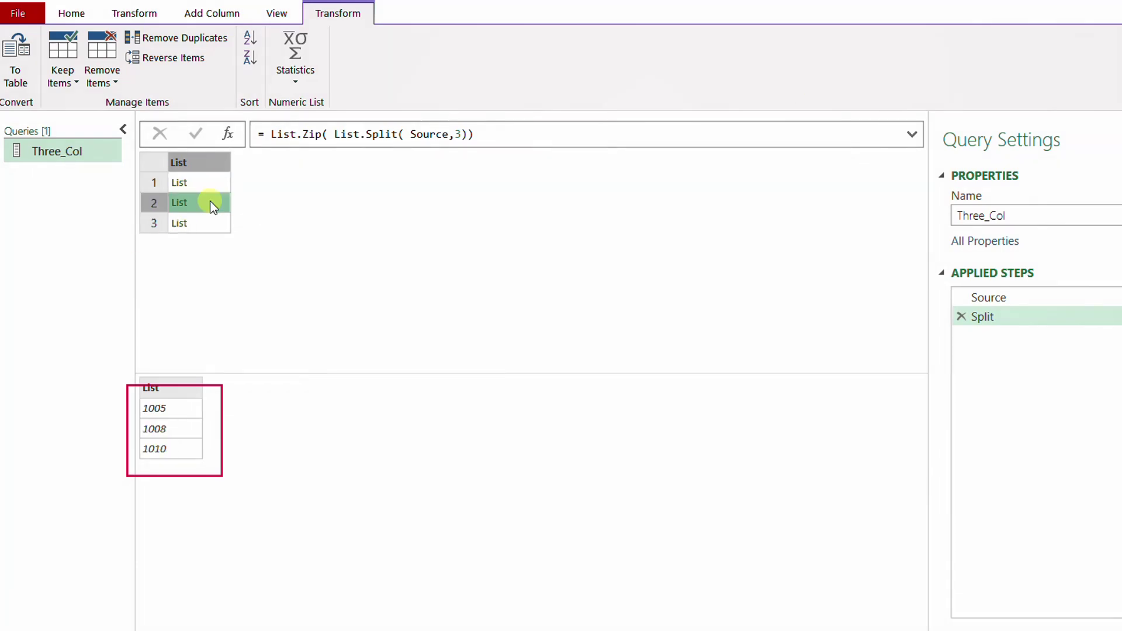
pyautogui.click(210, 224)
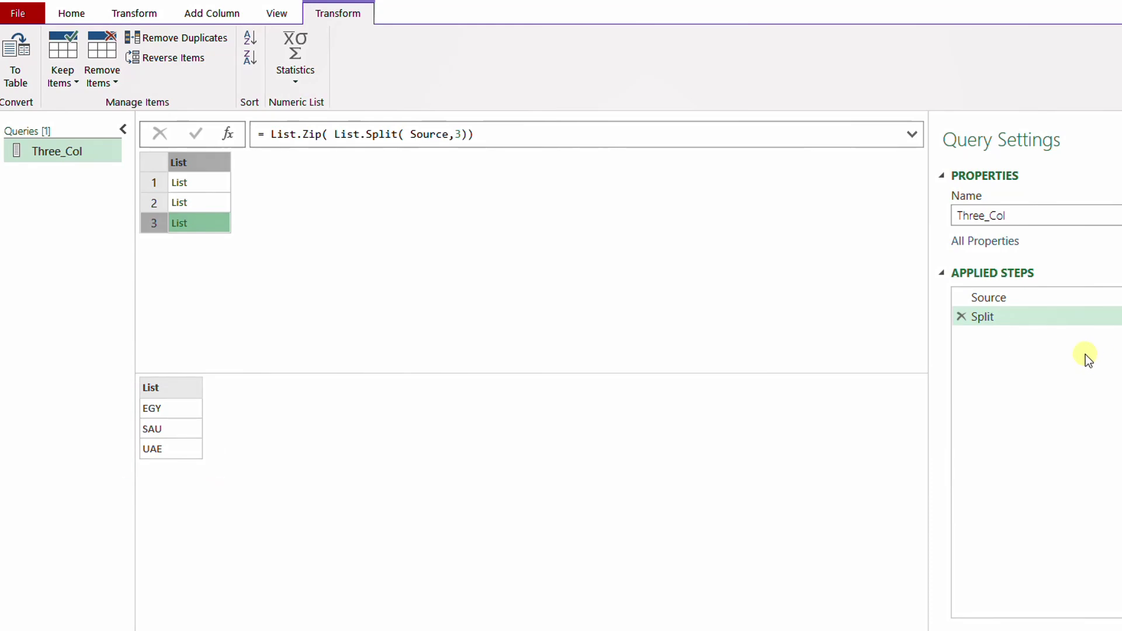
# Step: Add a custom step Table.FromColumns(Split), giving rows of name, ID and nationality code
pyautogui.click(229, 135)
pyautogui.click(269, 134)
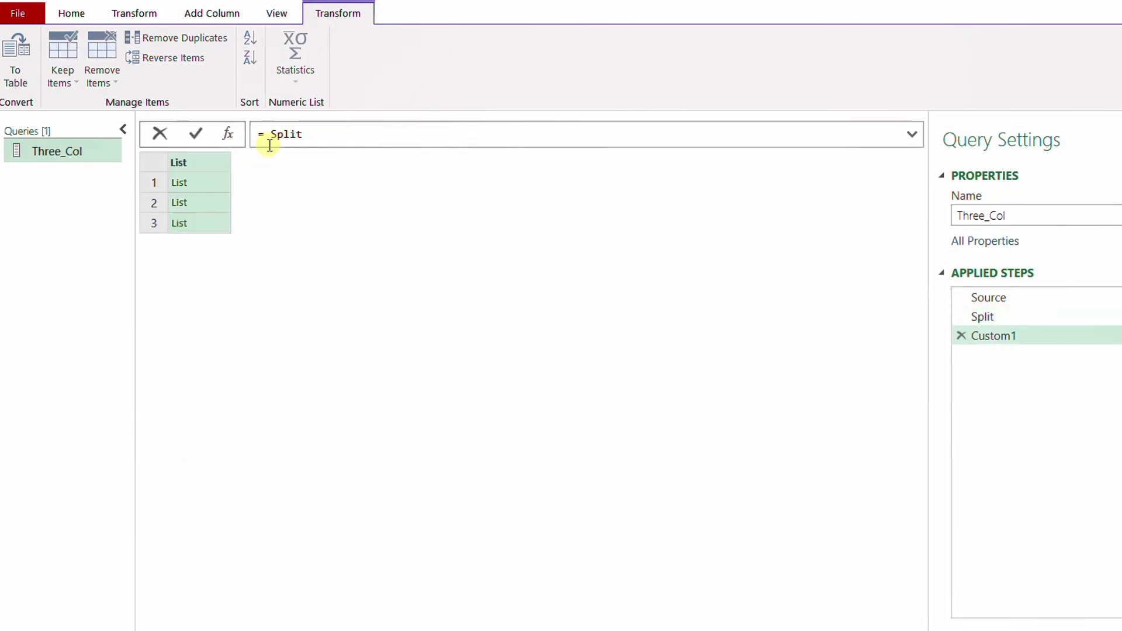
pyautogui.write('Tab')
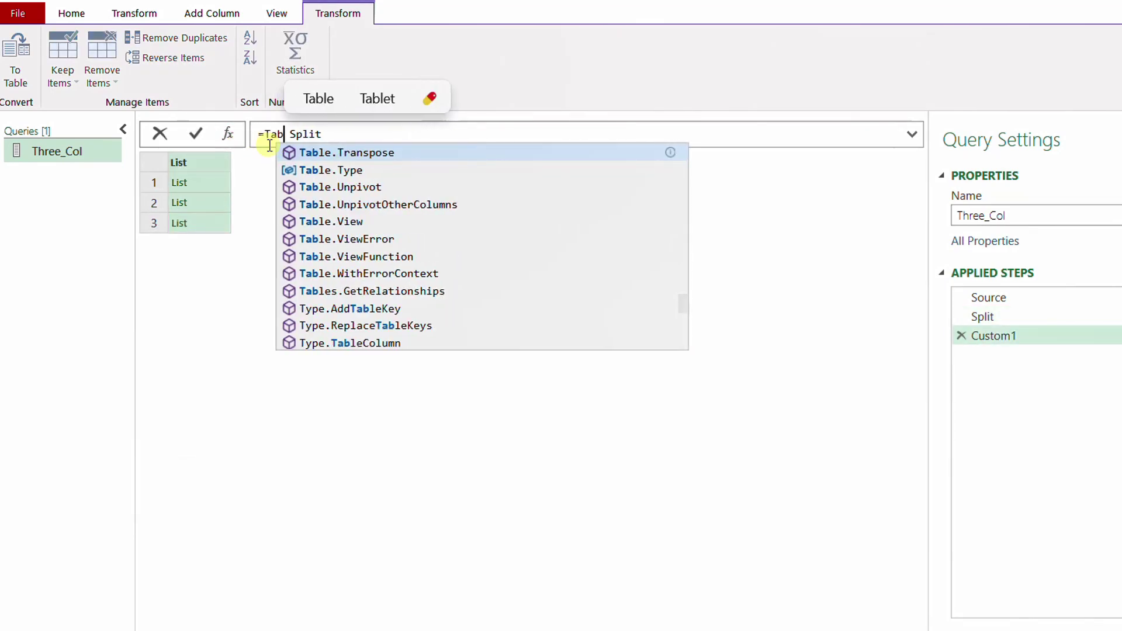
pyautogui.write('le.FromColumns(')
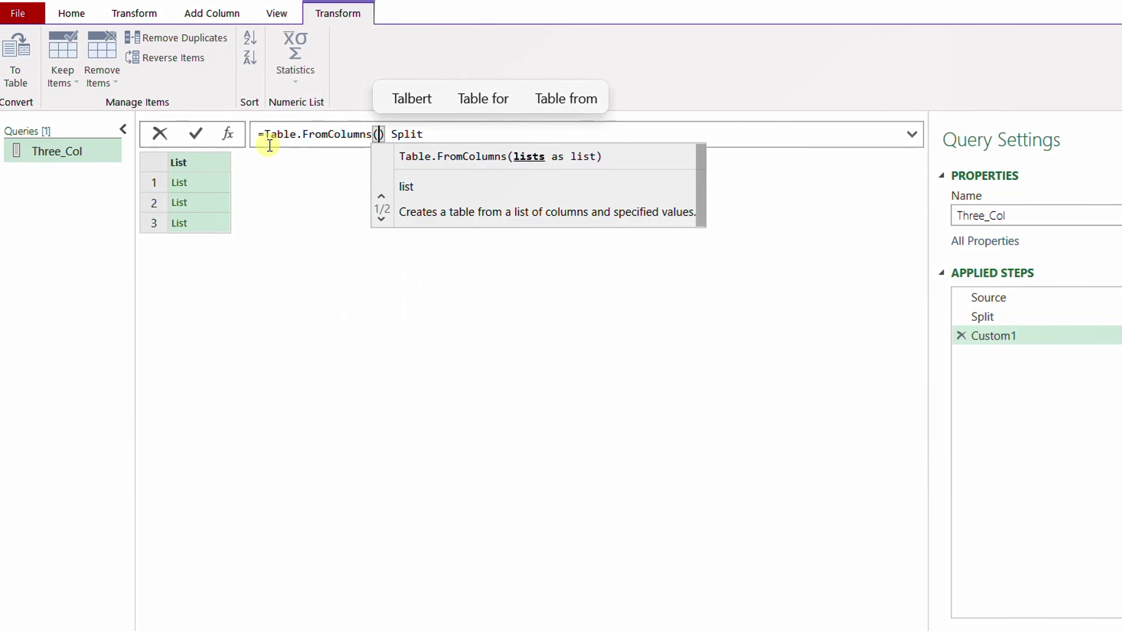
pyautogui.click(476, 132)
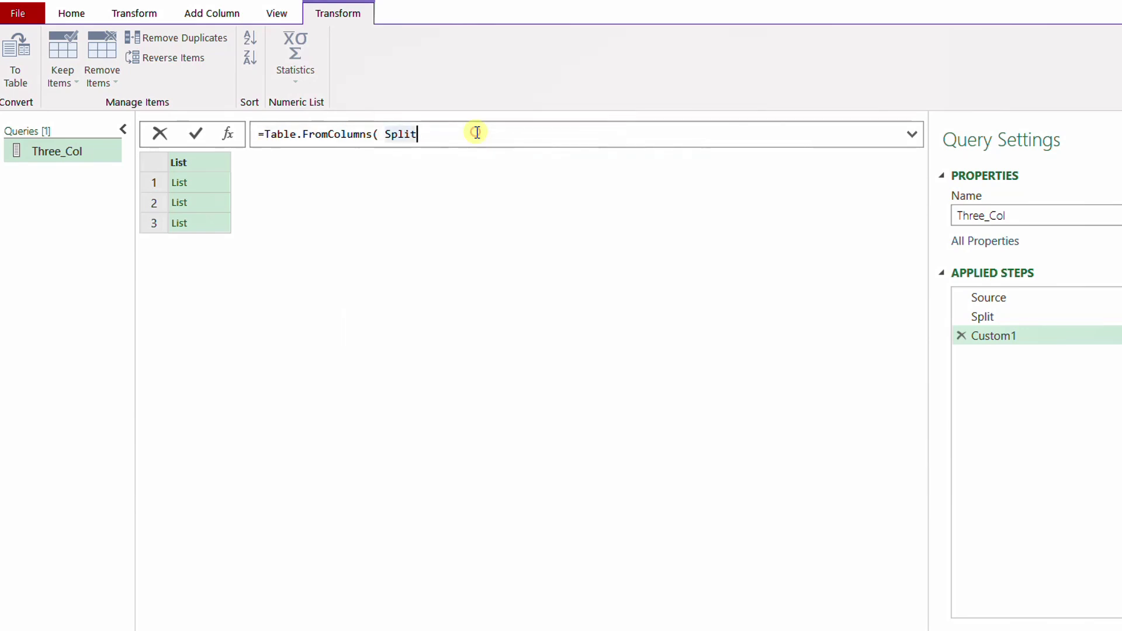
pyautogui.write(')')
pyautogui.press('Return')
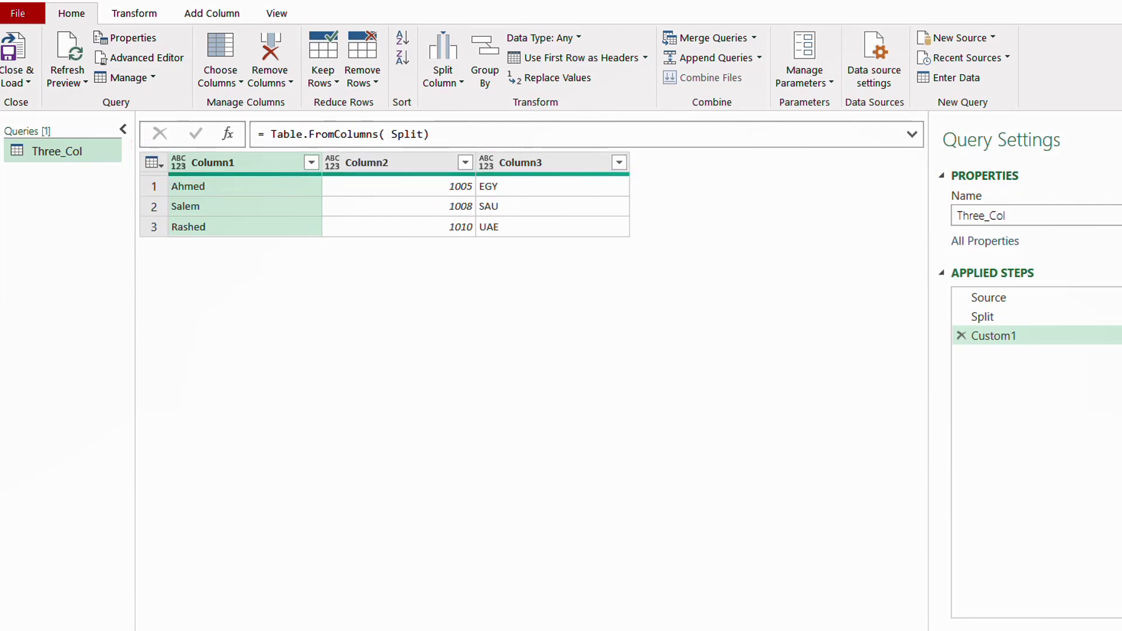
# Step: Add {"Name","ID","Nationality"} as Table.FromColumns' second argument to name the columns
pyautogui.doubleClick(241, 162)
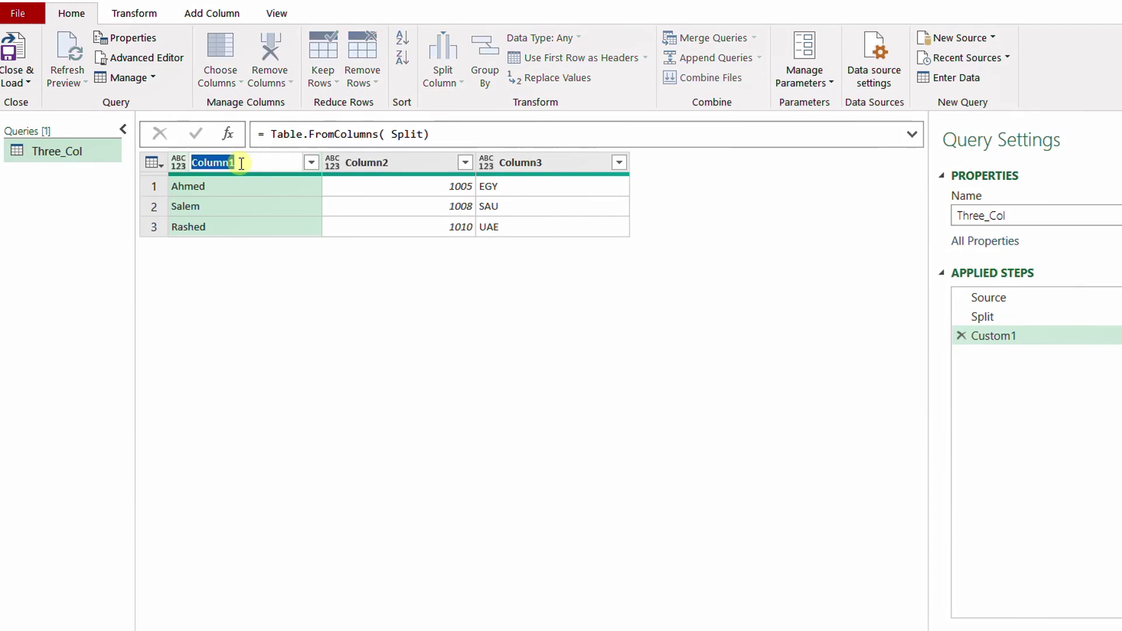
pyautogui.press('Escape')
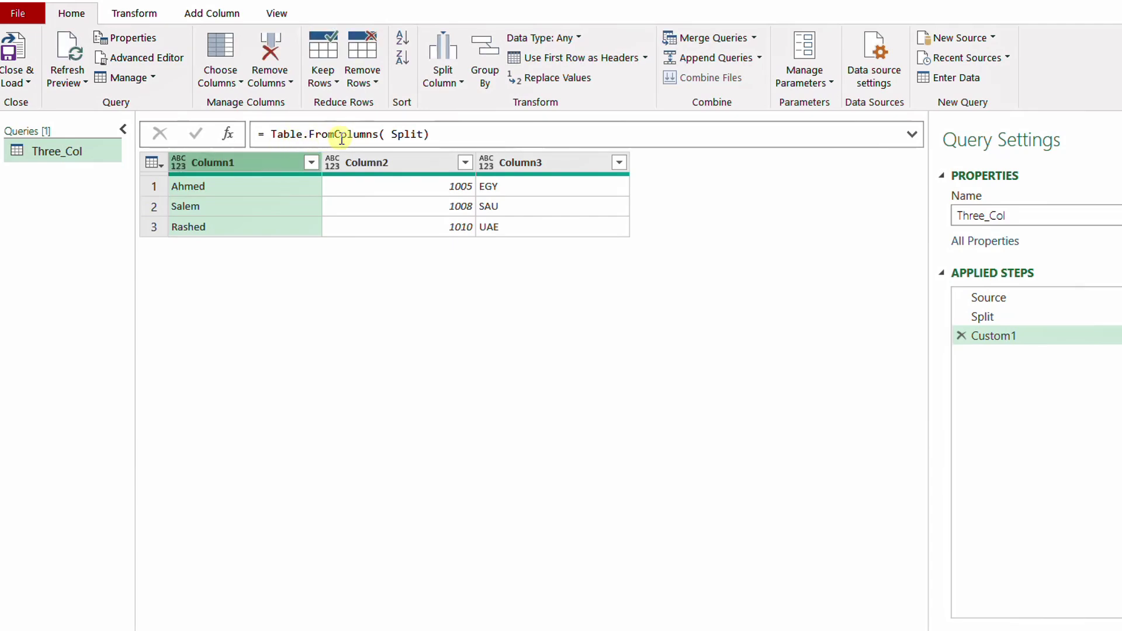
pyautogui.click(426, 136)
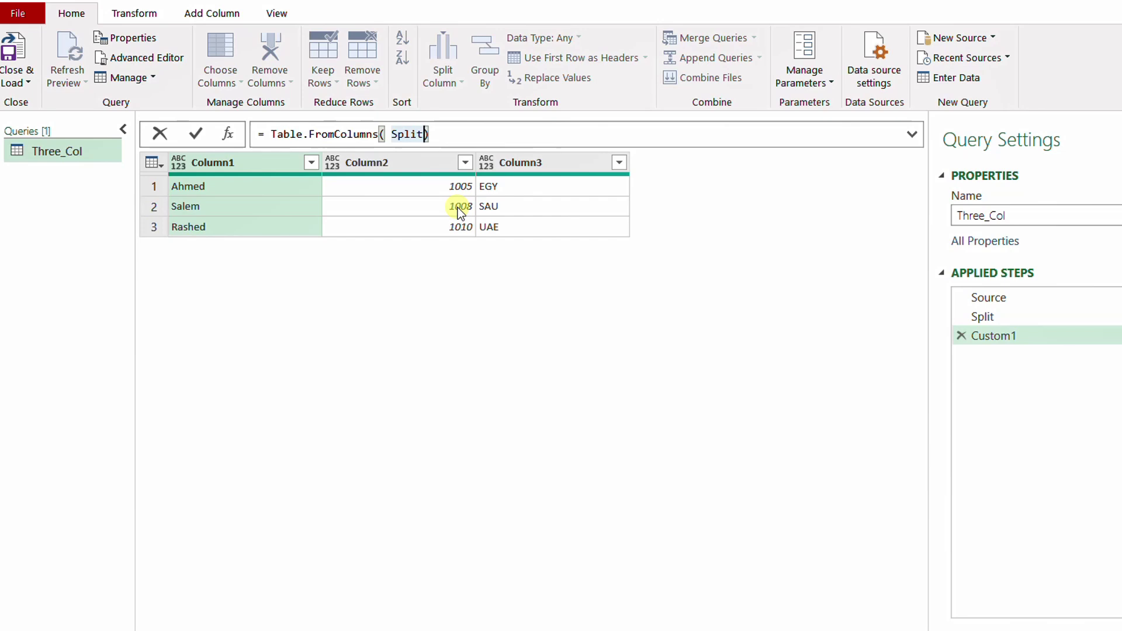
pyautogui.write(',')
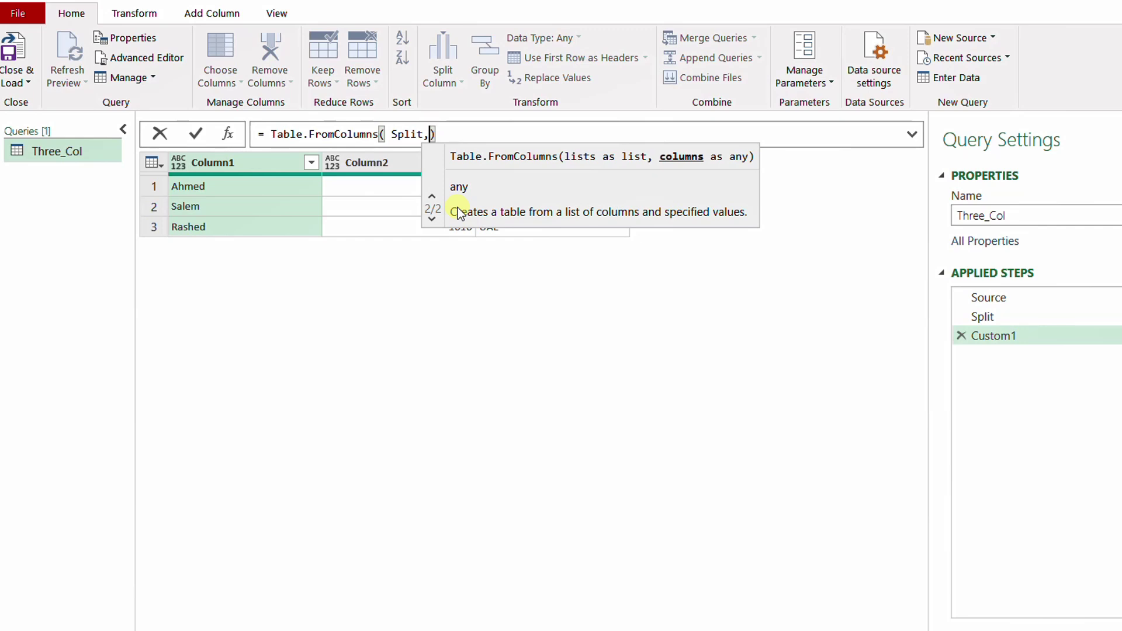
pyautogui.write('{')
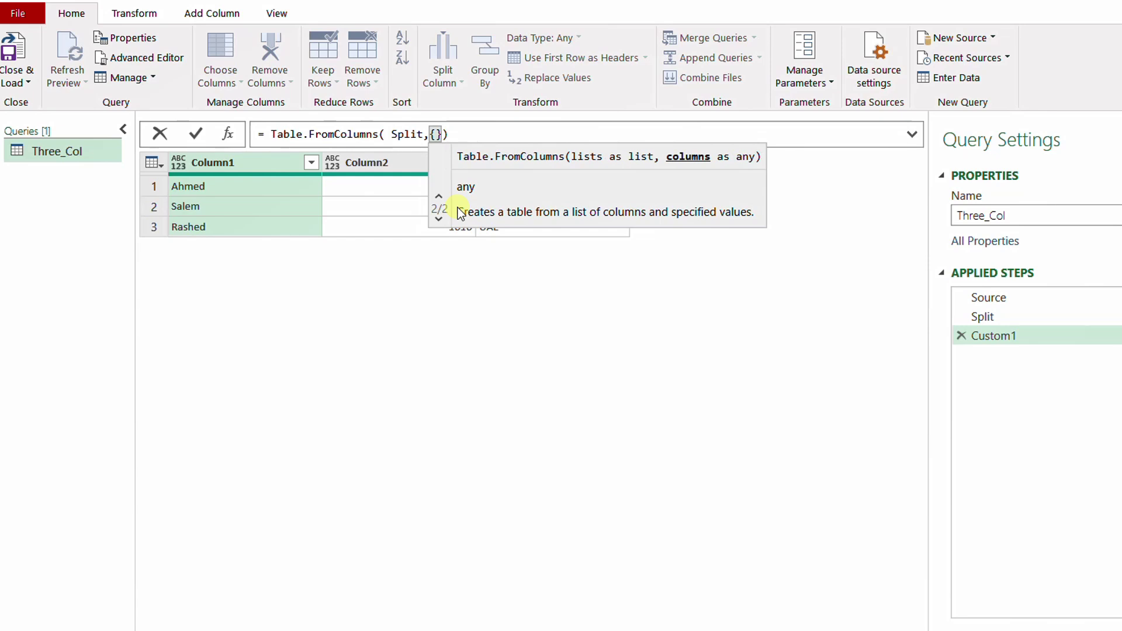
pyautogui.write('"')
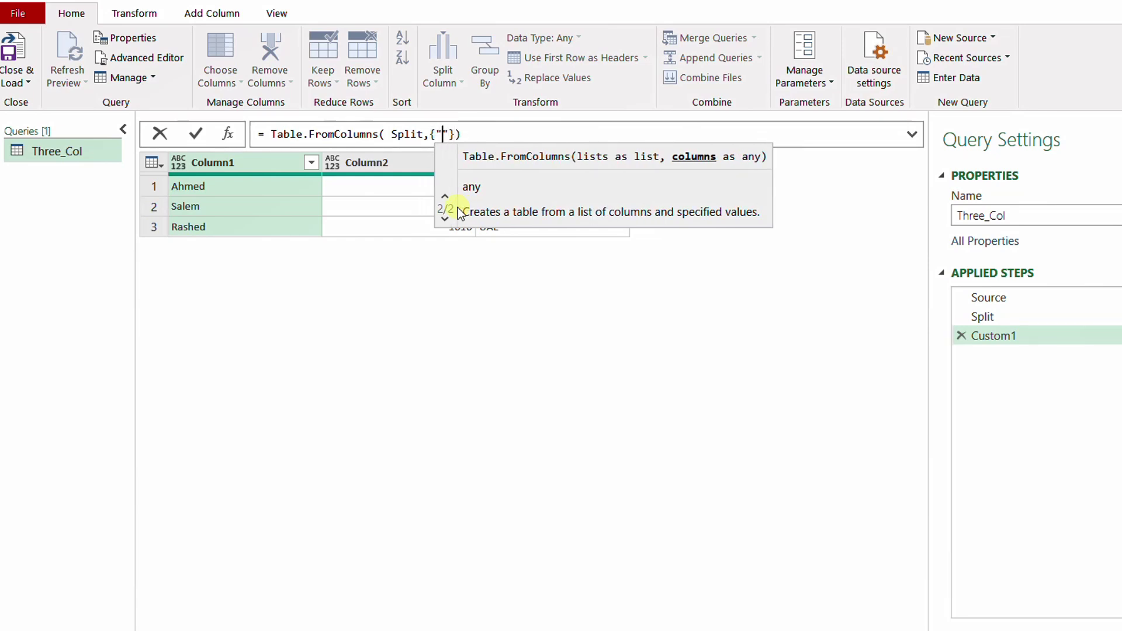
pyautogui.write('Name","')
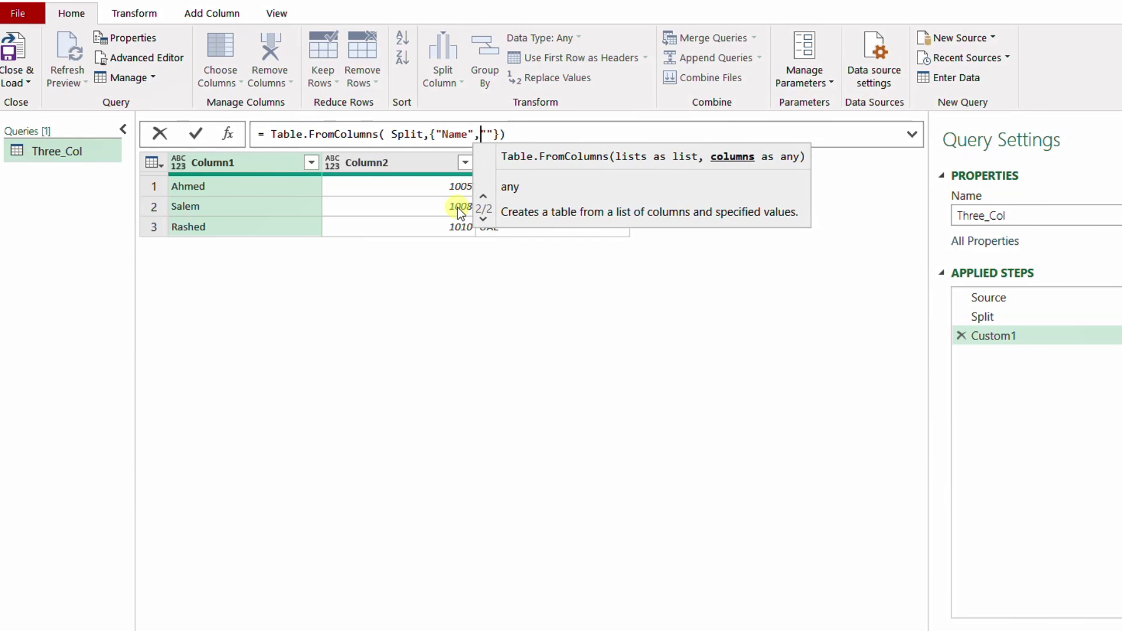
pyautogui.write('ID","Nationality')
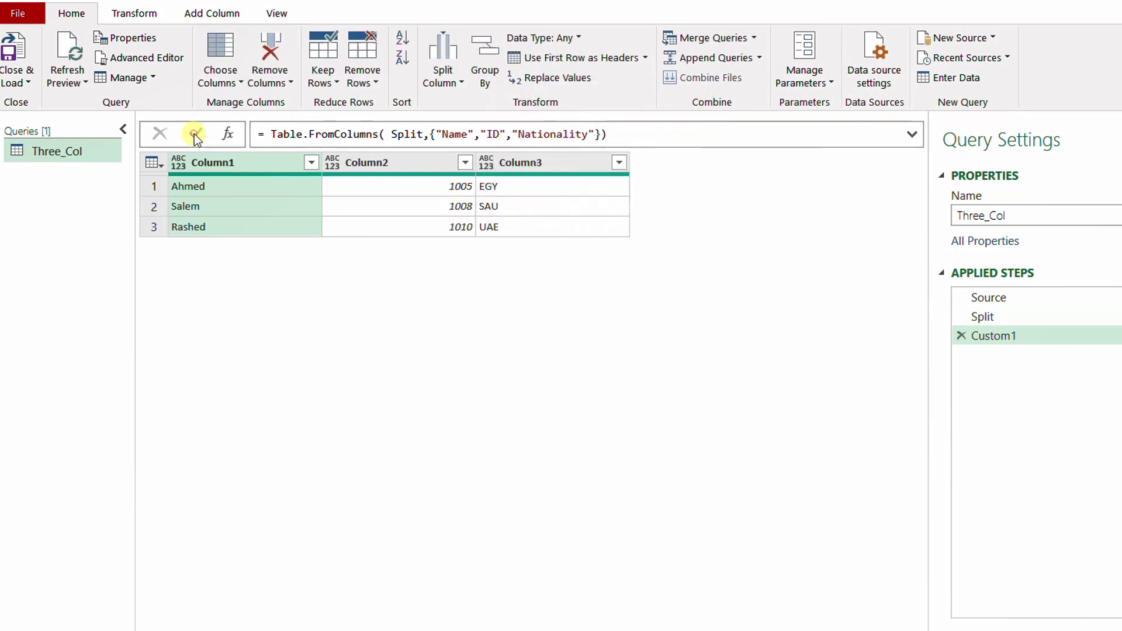
pyautogui.click(195, 134)
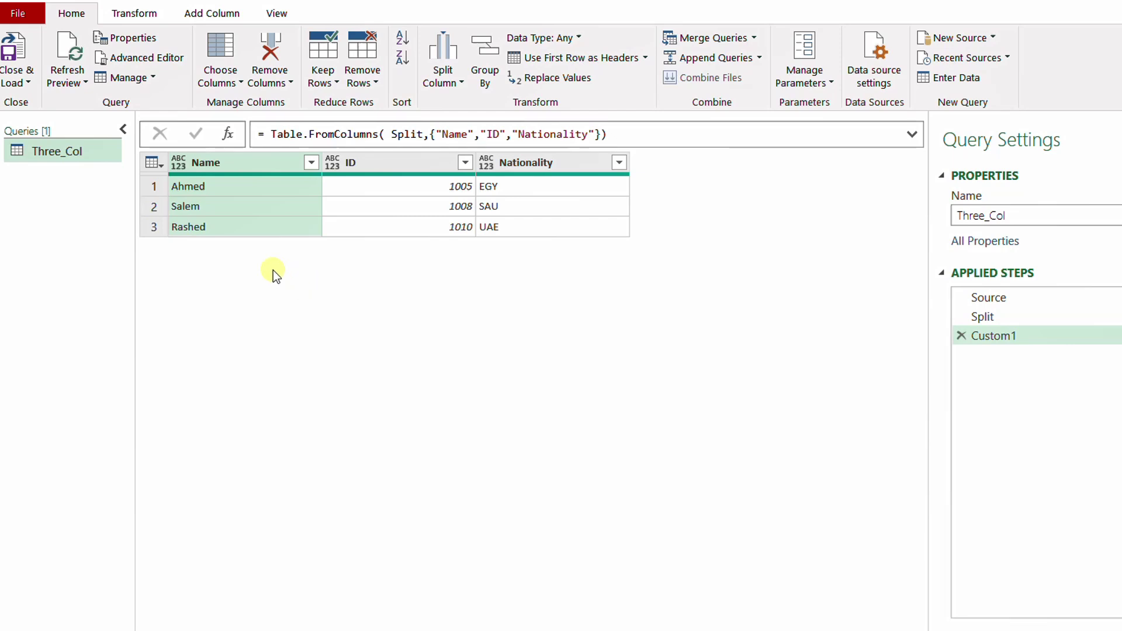
# Step: Load the query result as a table into the existing worksheet at cell F2
pyautogui.click(26, 78)
pyautogui.click(56, 130)
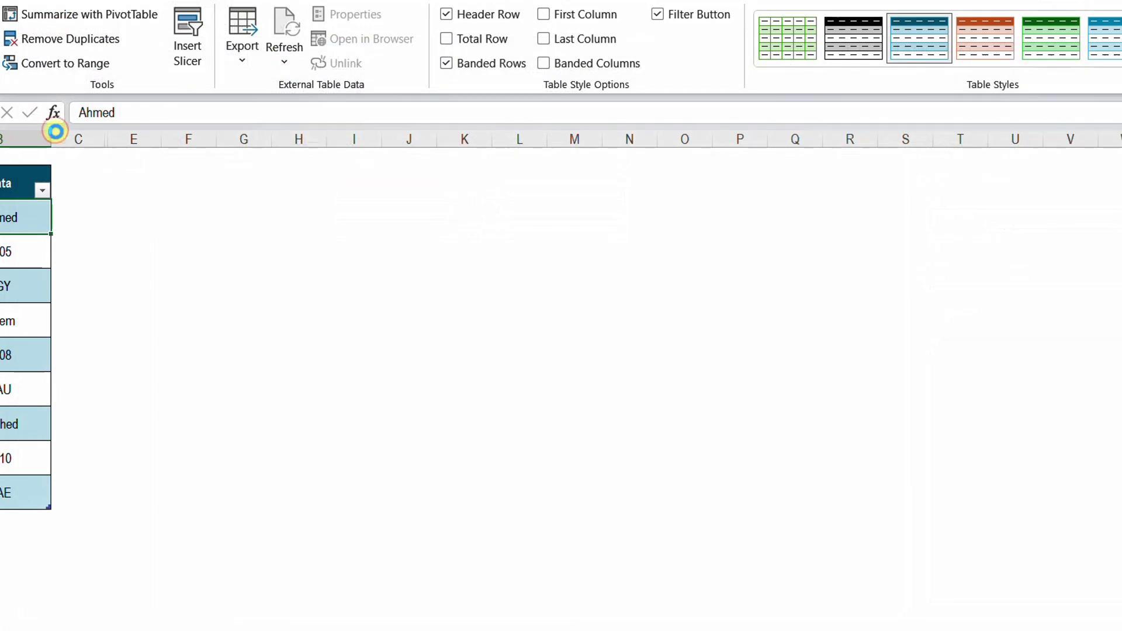
pyautogui.click(132, 512)
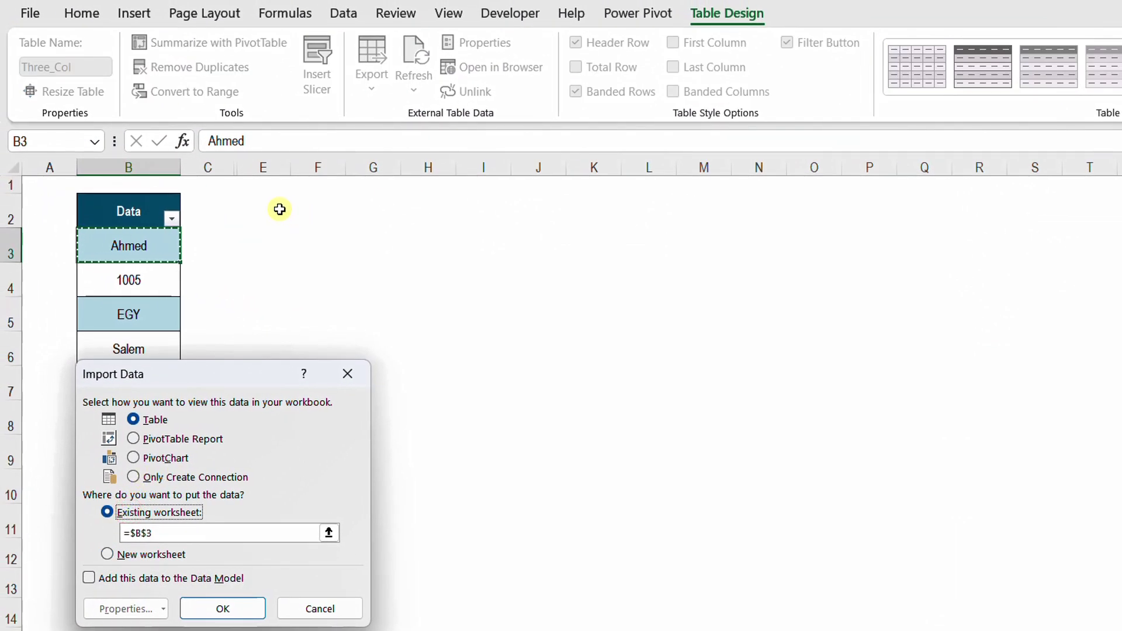
pyautogui.click(313, 208)
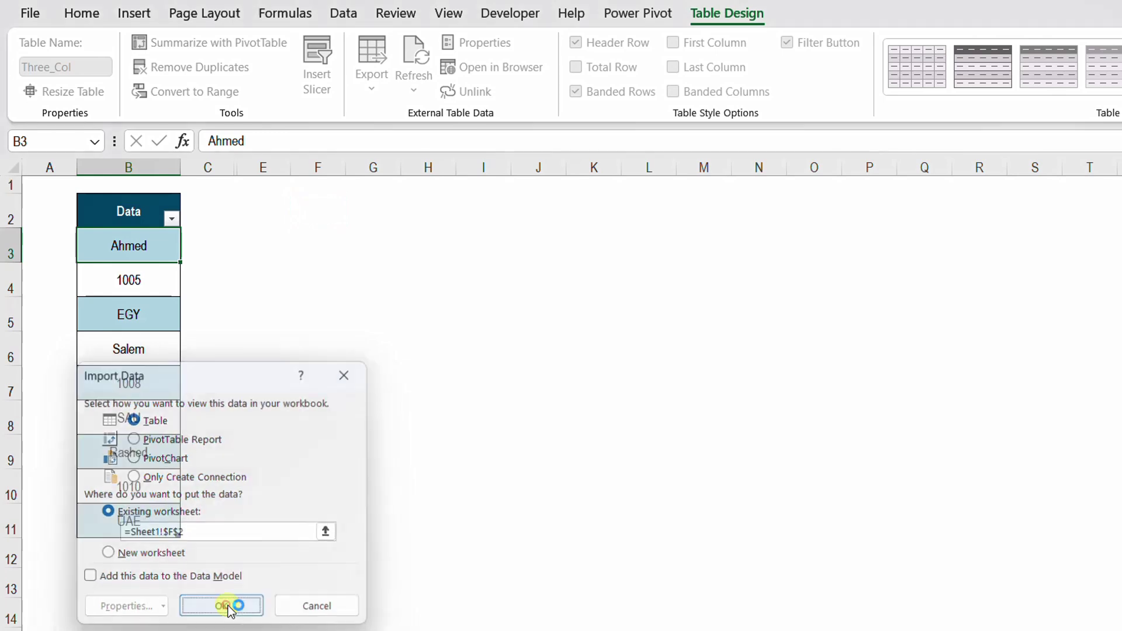
pyautogui.click(228, 607)
pyautogui.click(427, 294)
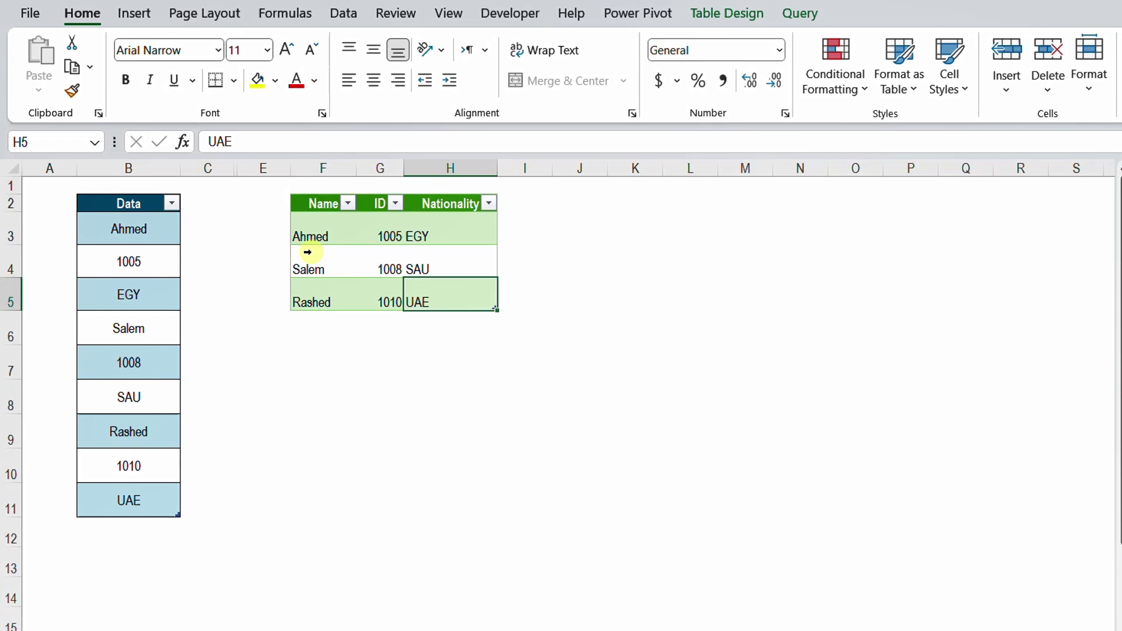
# Step: Unhide column D to reveal the extra records
pyautogui.moveTo(199, 168); pyautogui.dragTo(250, 173)
pyautogui.rightClick(258, 181)
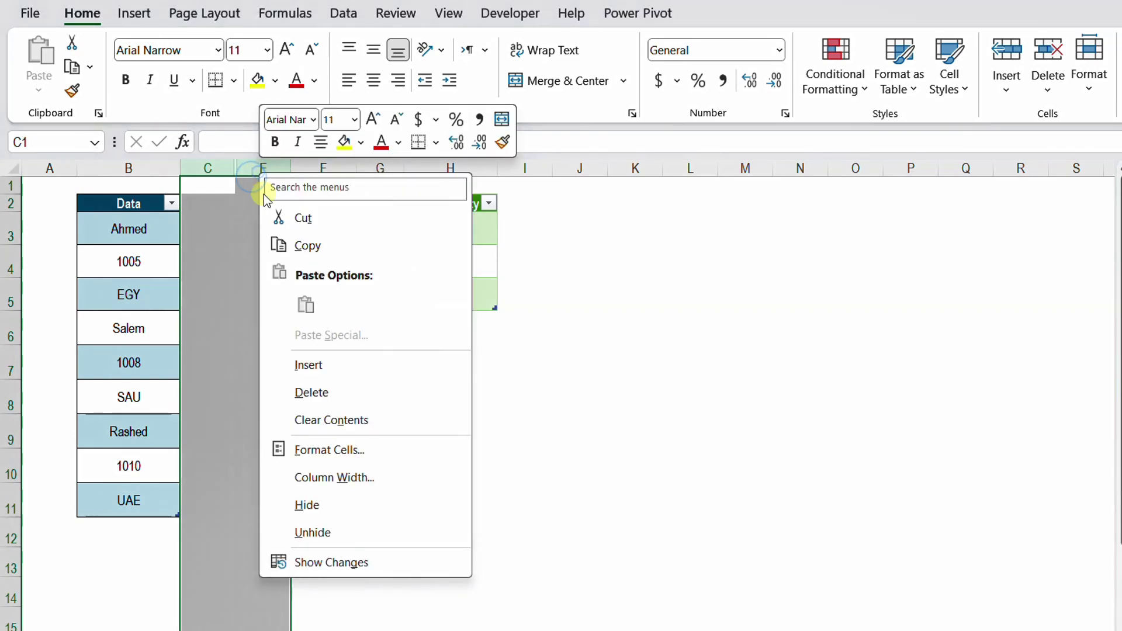
pyautogui.click(331, 533)
# Step: Copy D2:D7 into B12 below the Data column and refresh the query table
pyautogui.click(263, 203)
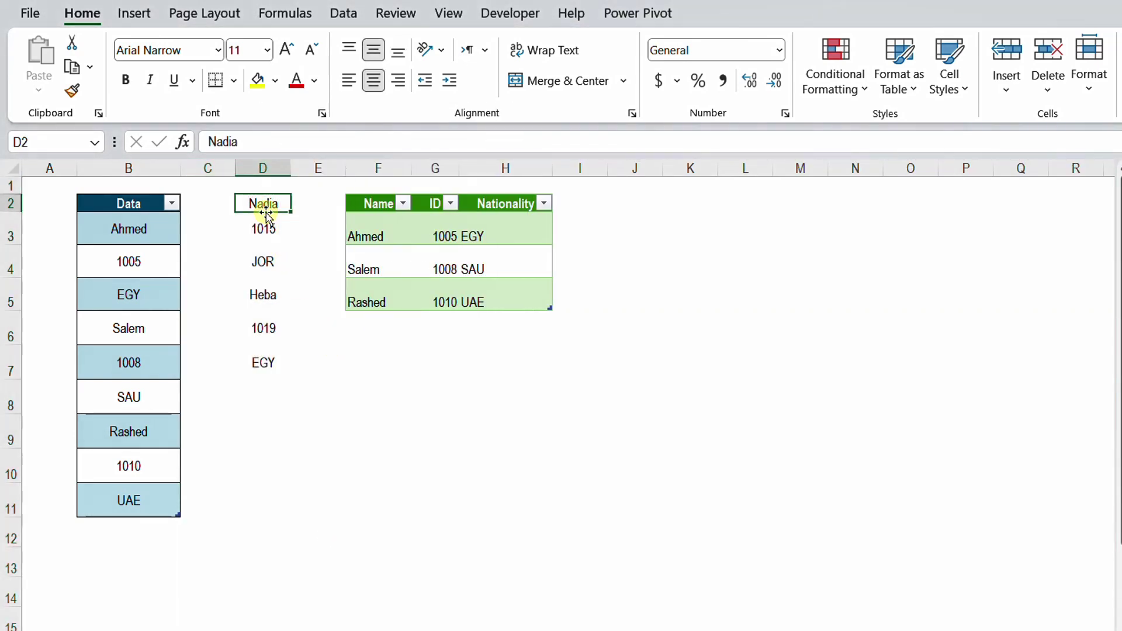
pyautogui.moveTo(263, 208); pyautogui.dragTo(264, 353)
pyautogui.hotkey('ctrl', 'c')
pyautogui.click(135, 527)
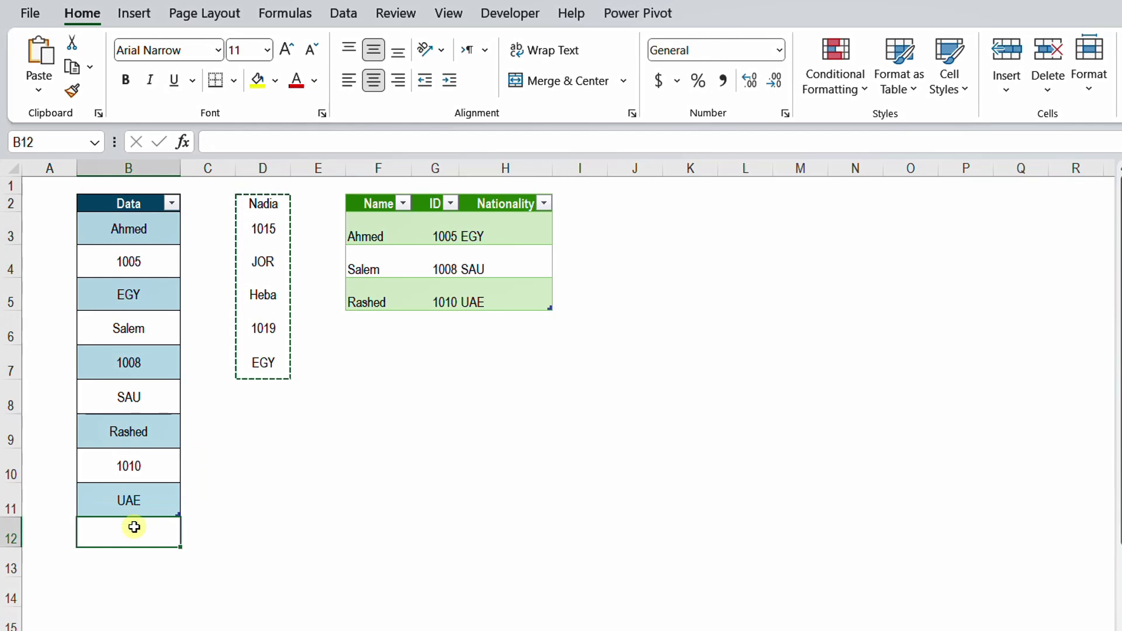
pyautogui.hotkey('ctrl', 'v')
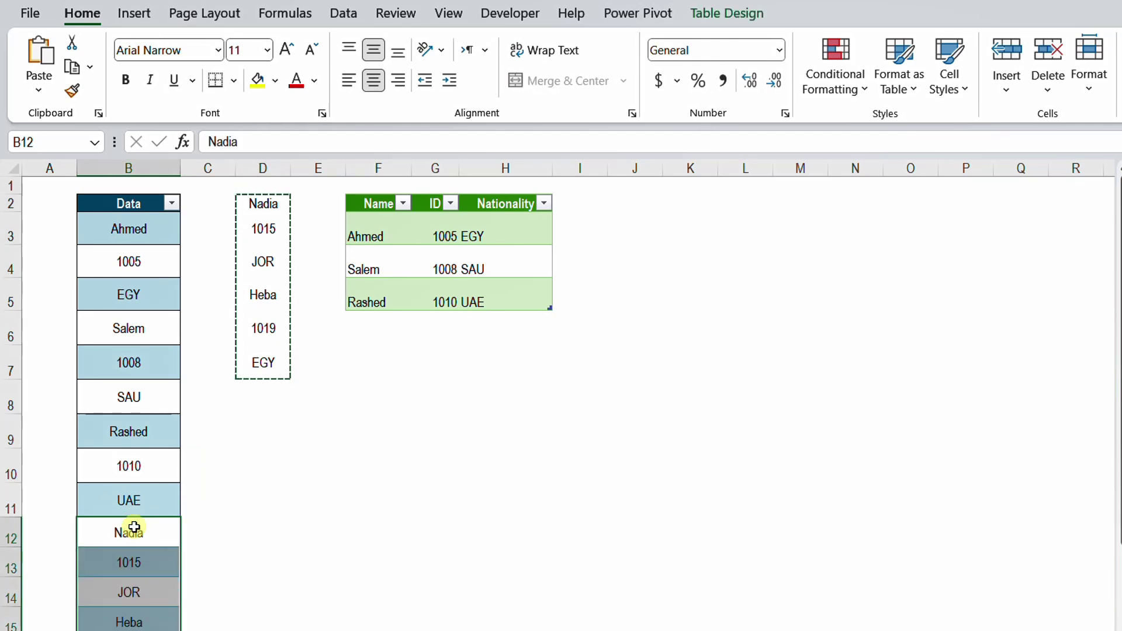
pyautogui.press('Escape')
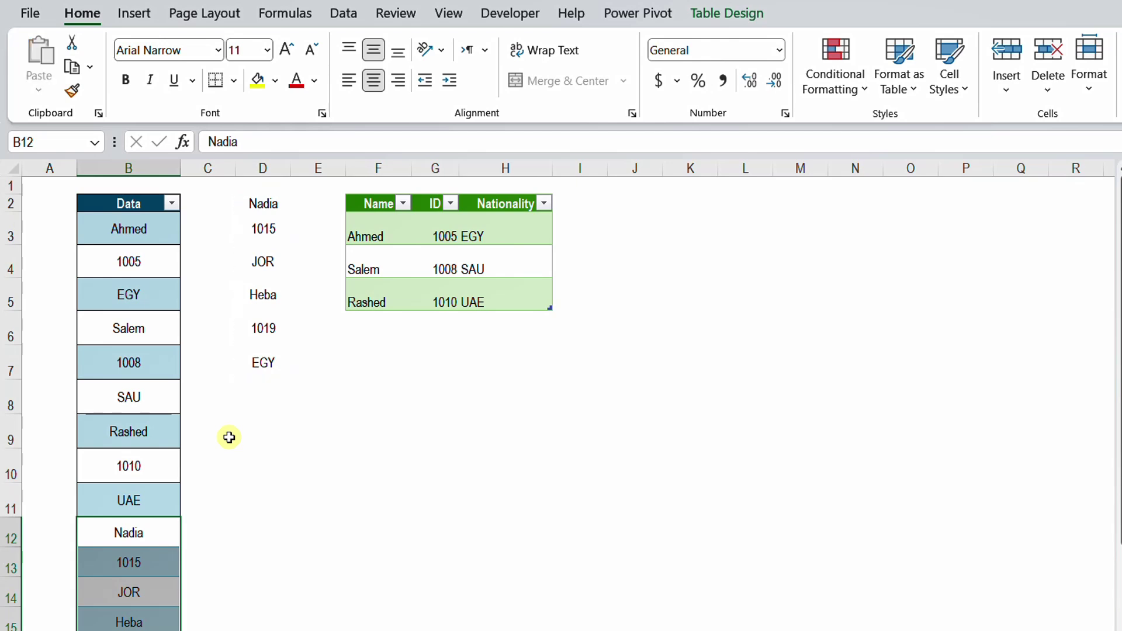
pyautogui.rightClick(438, 271)
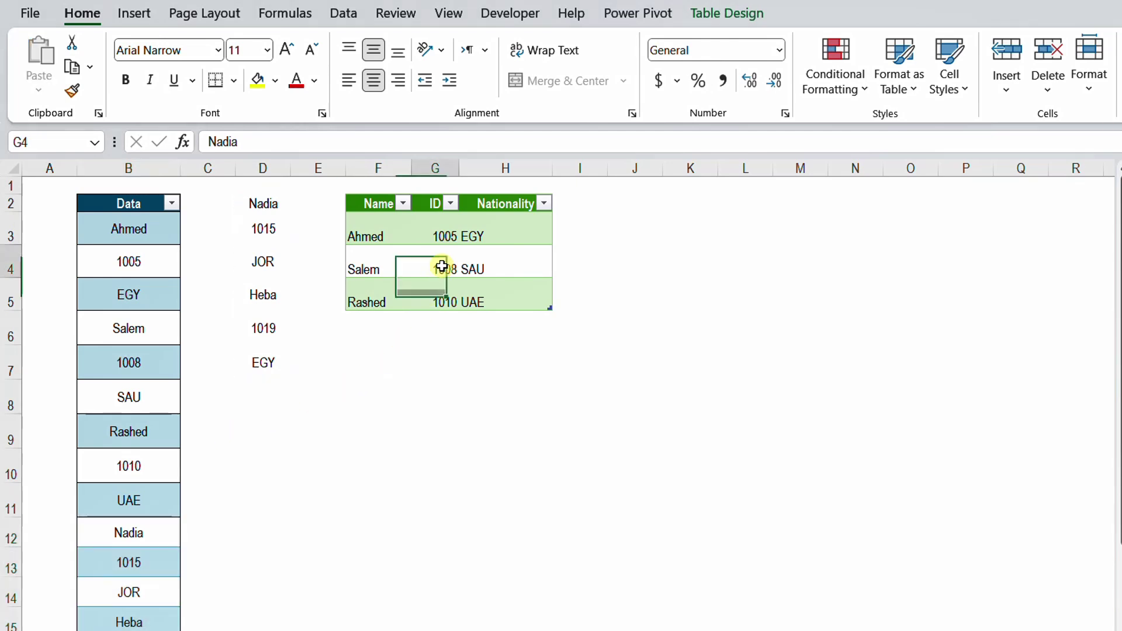
pyautogui.click(507, 255)
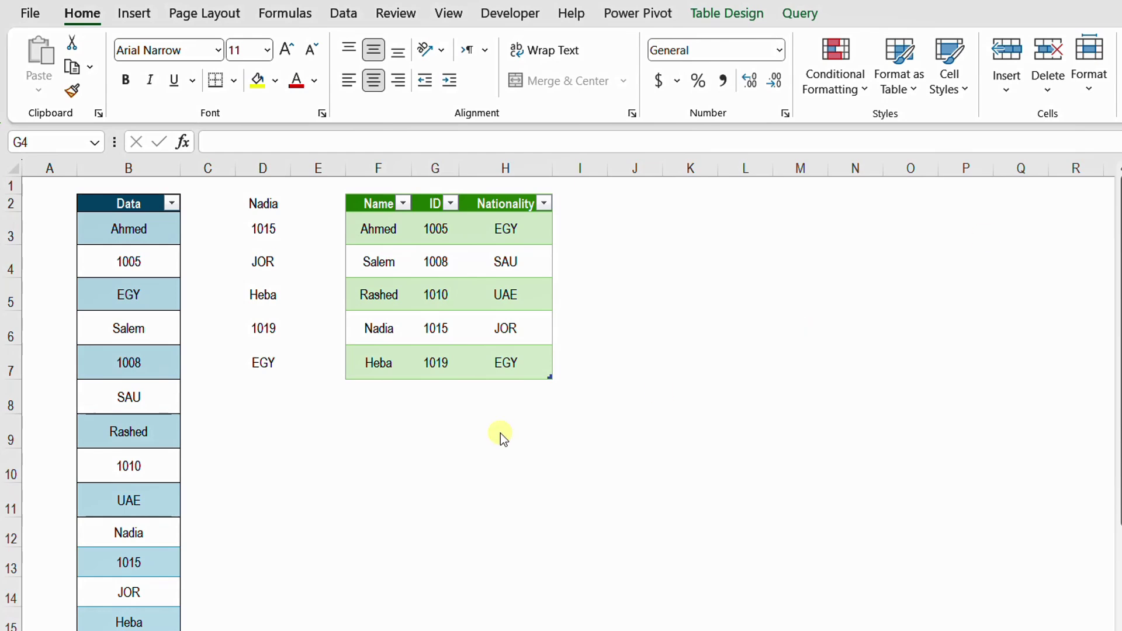
pyautogui.moveTo(333, 308)
pyautogui.mouseDown()
pyautogui.moveTo(408, 371)
pyautogui.moveTo(581, 387)
pyautogui.mouseUp()
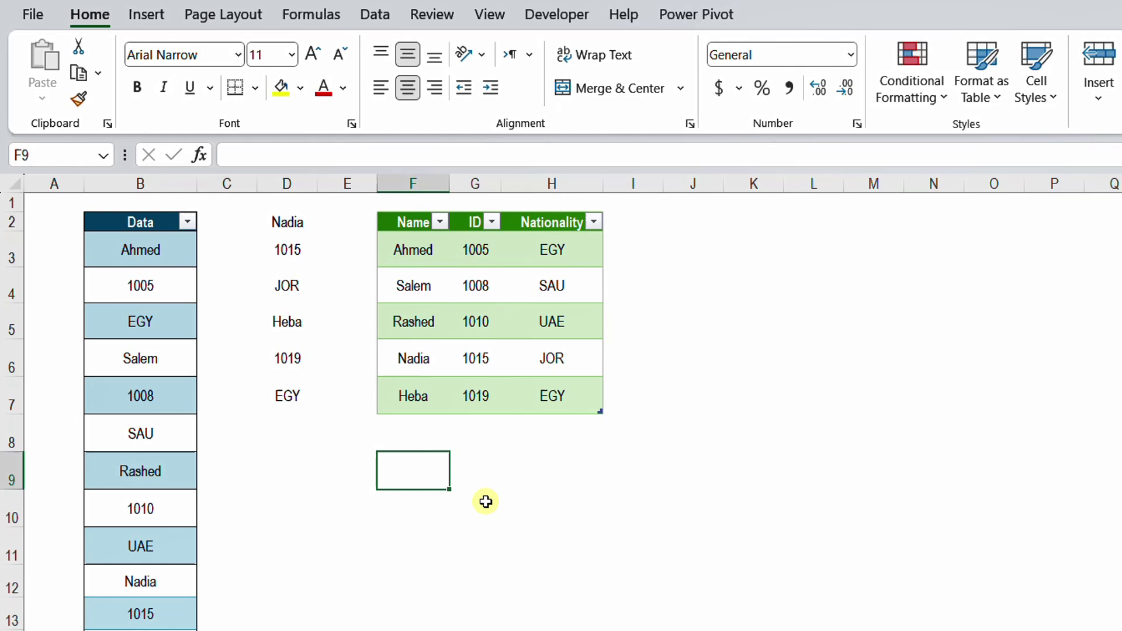
# Step: Enter =WRAPROWS(Three_Col[Data],3) in F9 to wrap the Data column into three columns
pyautogui.write('=wrapr')
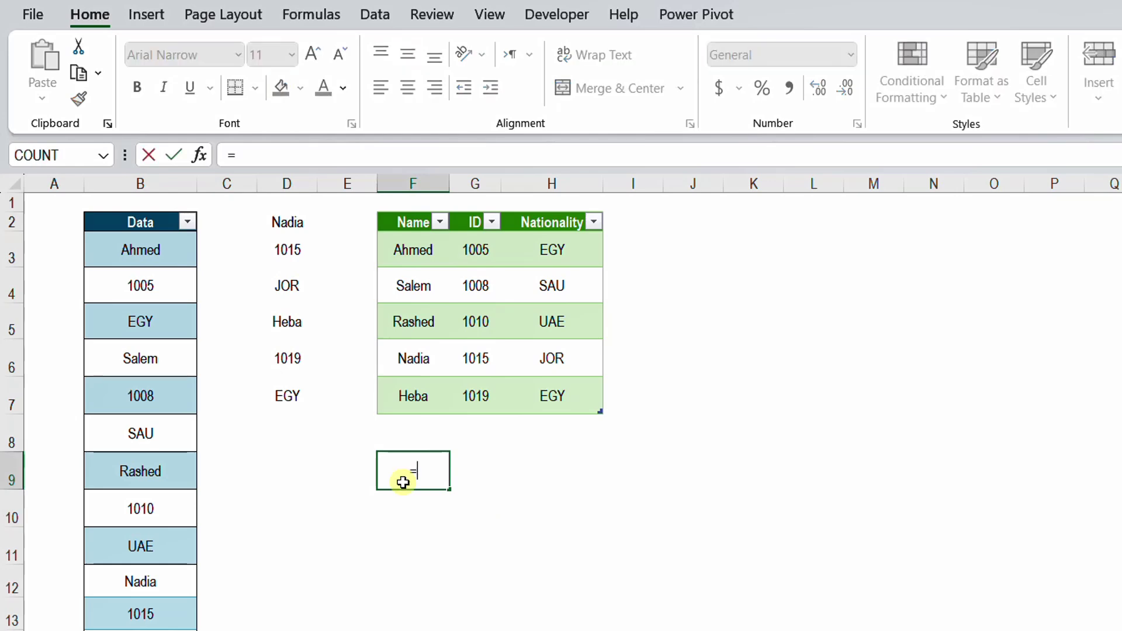
pyautogui.press('Tab')
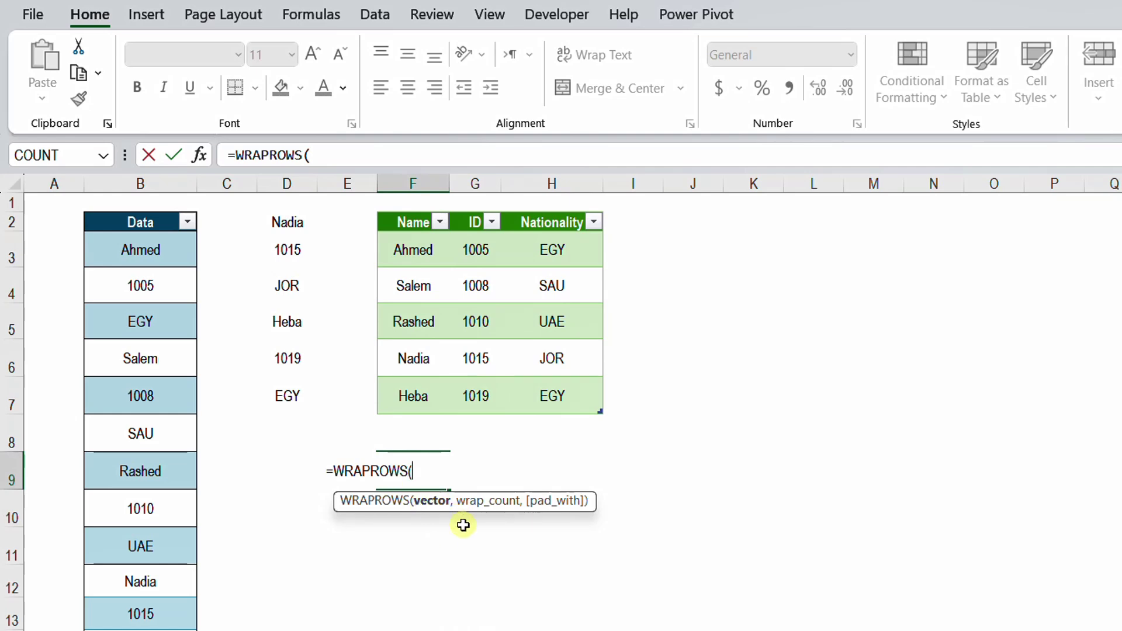
pyautogui.click(132, 211)
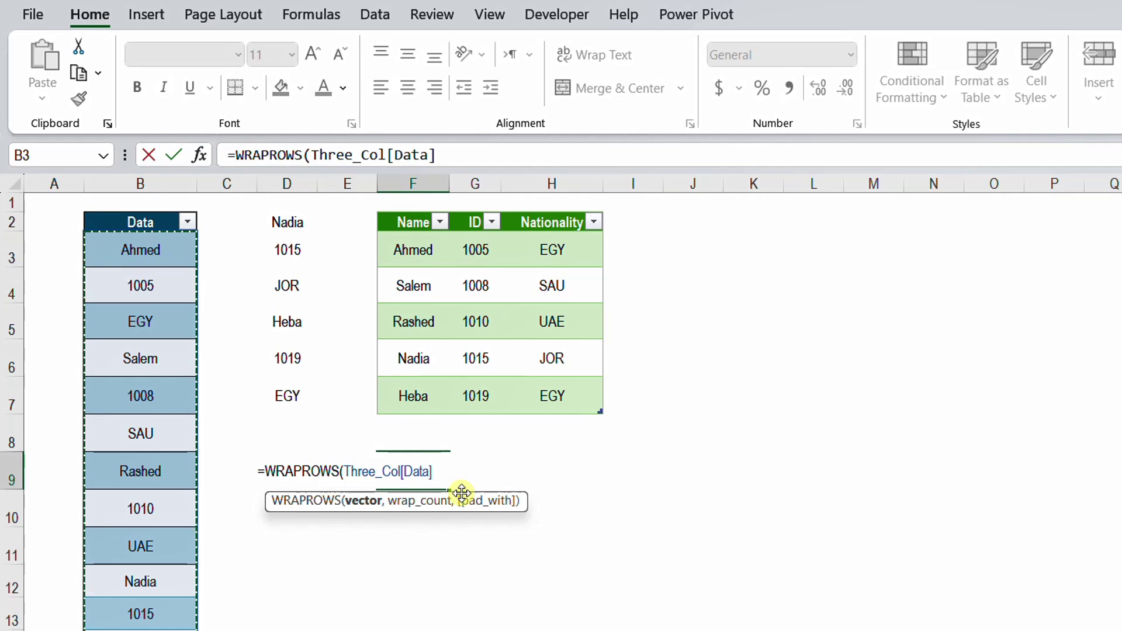
pyautogui.write(',')
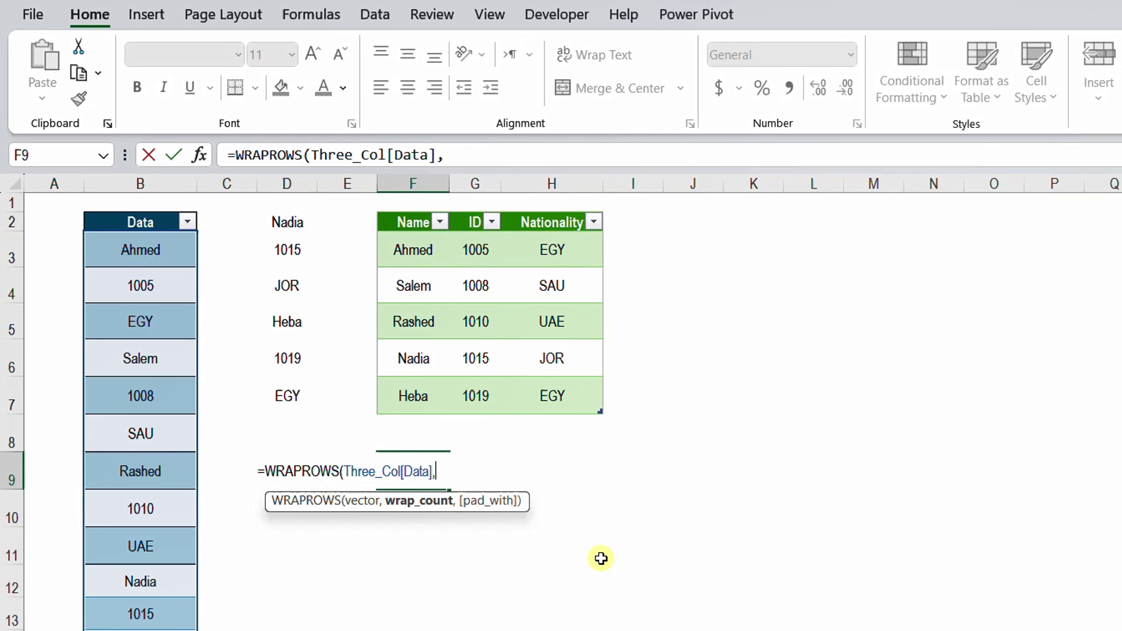
pyautogui.write('3)')
pyautogui.press('Return')
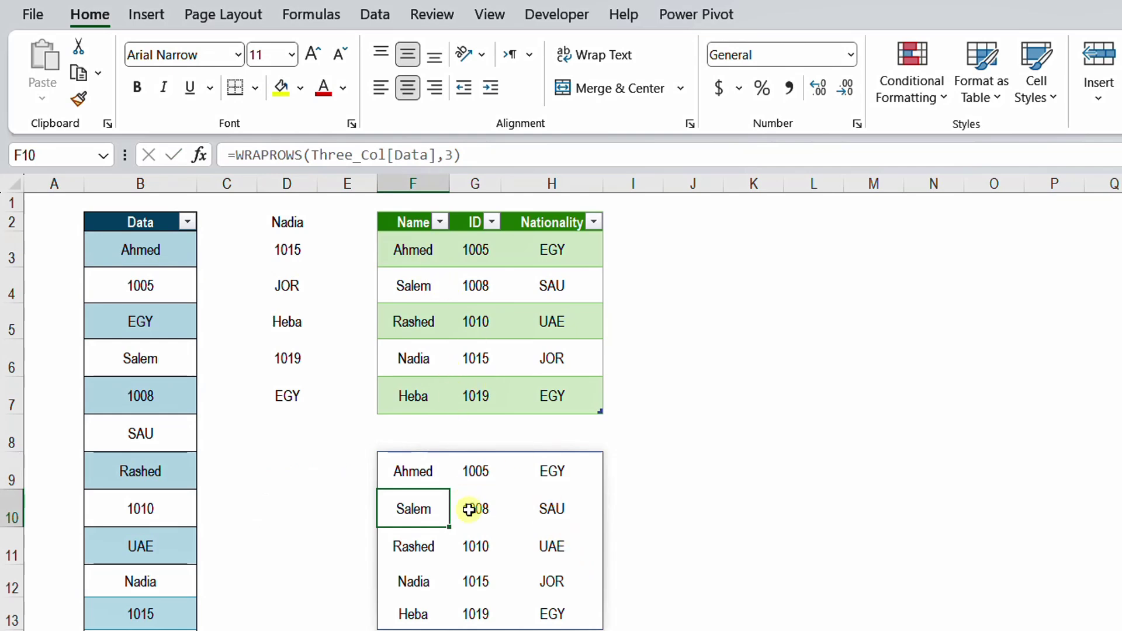
# Step: Move the WRAPROWS formula from F9 to F10, discarding a trial header entry so F9 stays empty
pyautogui.click(430, 471)
pyautogui.moveTo(431, 485); pyautogui.dragTo(439, 515)
pyautogui.click(427, 479)
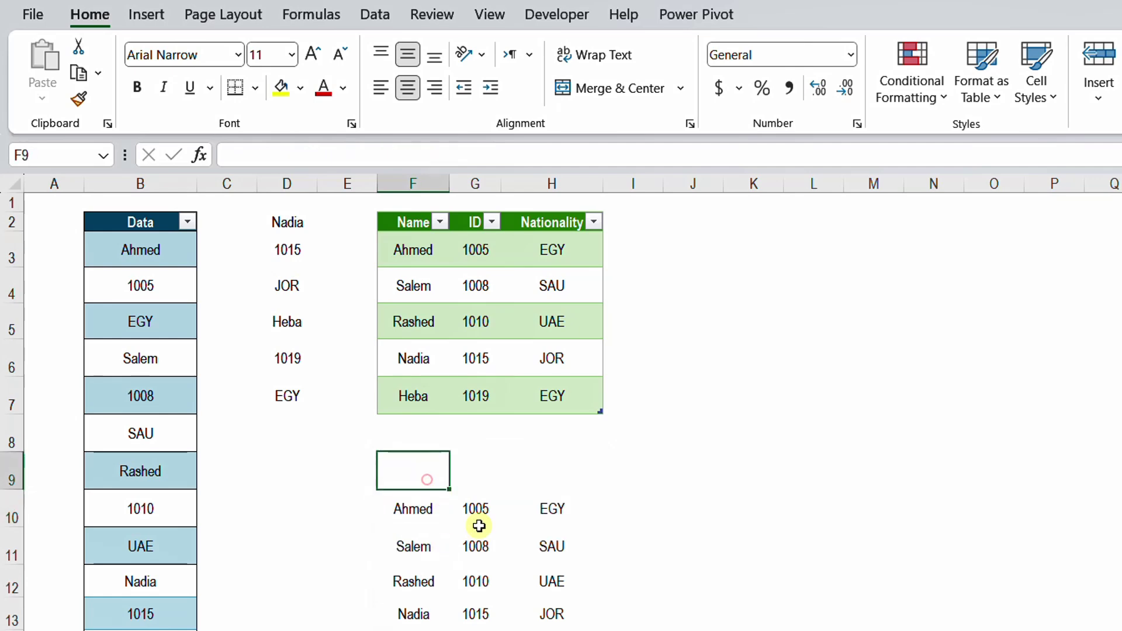
pyautogui.write('Name')
pyautogui.press('Tab')
pyautogui.write('ID')
pyautogui.press('Escape')
pyautogui.hotkey('ctrl', 'z')
pyautogui.press('Down')
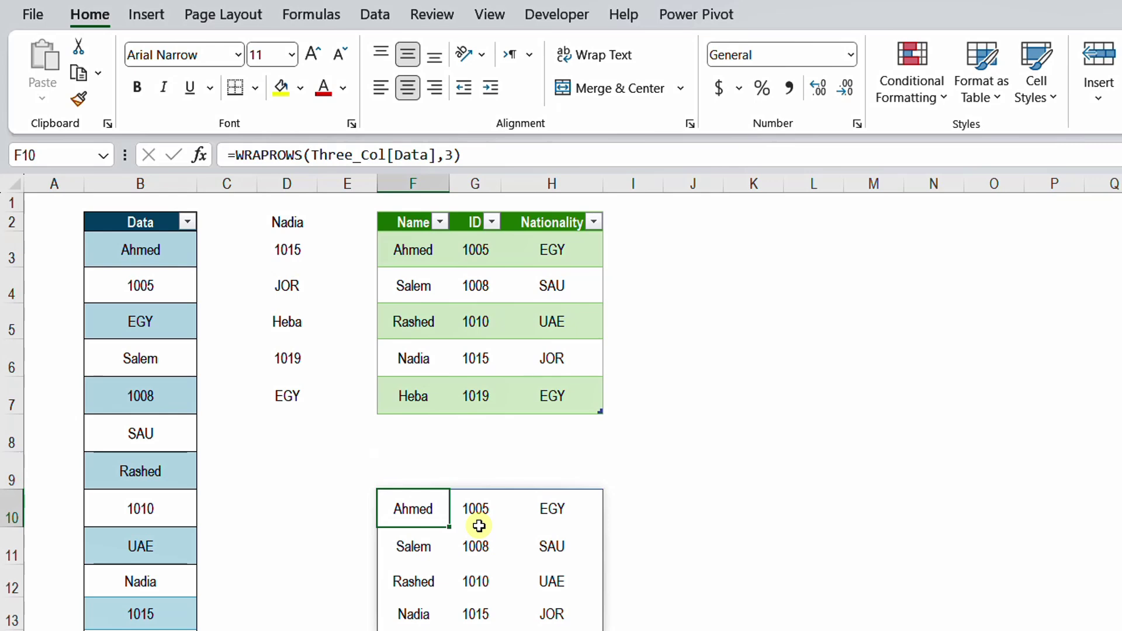
pyautogui.press('Up')
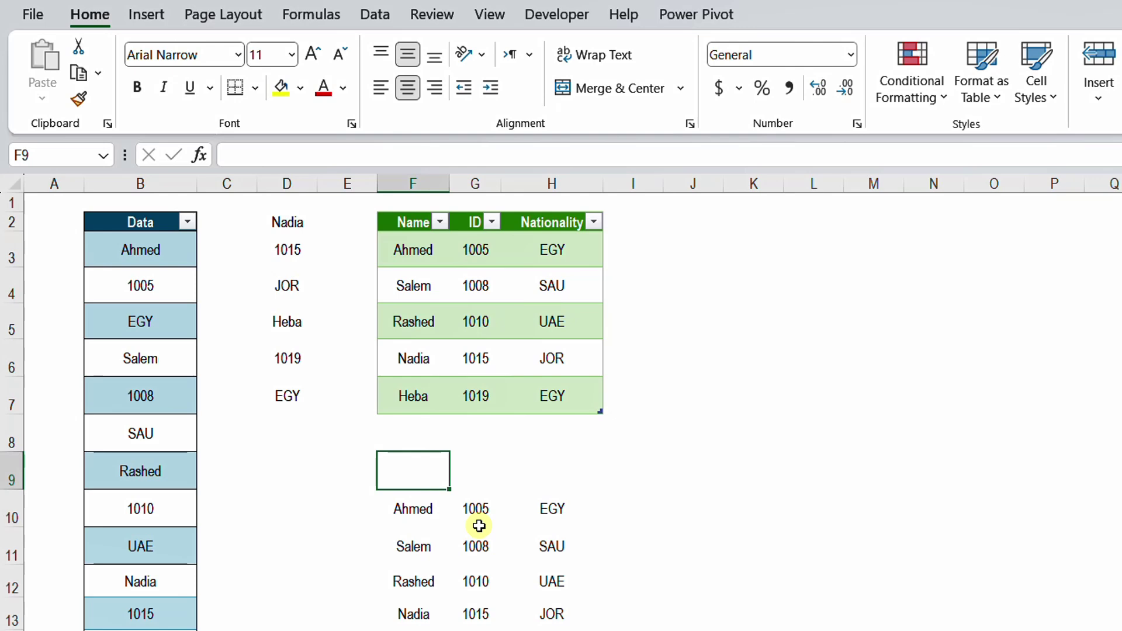
# Step: Enter the array constant ={"Name","ID","Nationality"} in F9 as the header row
pyautogui.write('={')
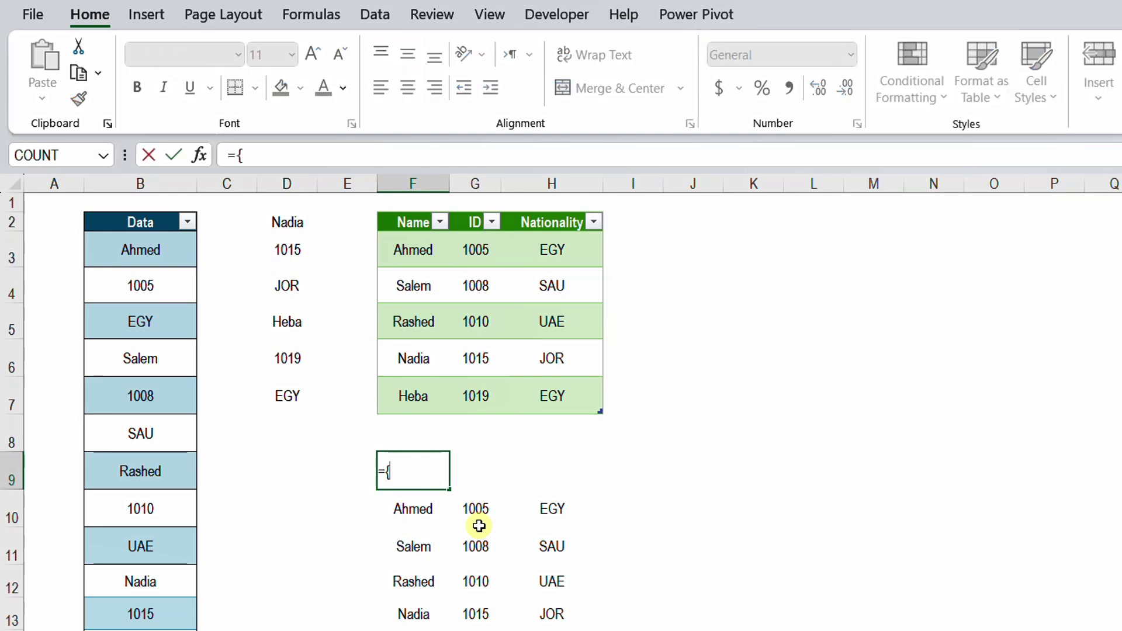
pyautogui.write('"Name')
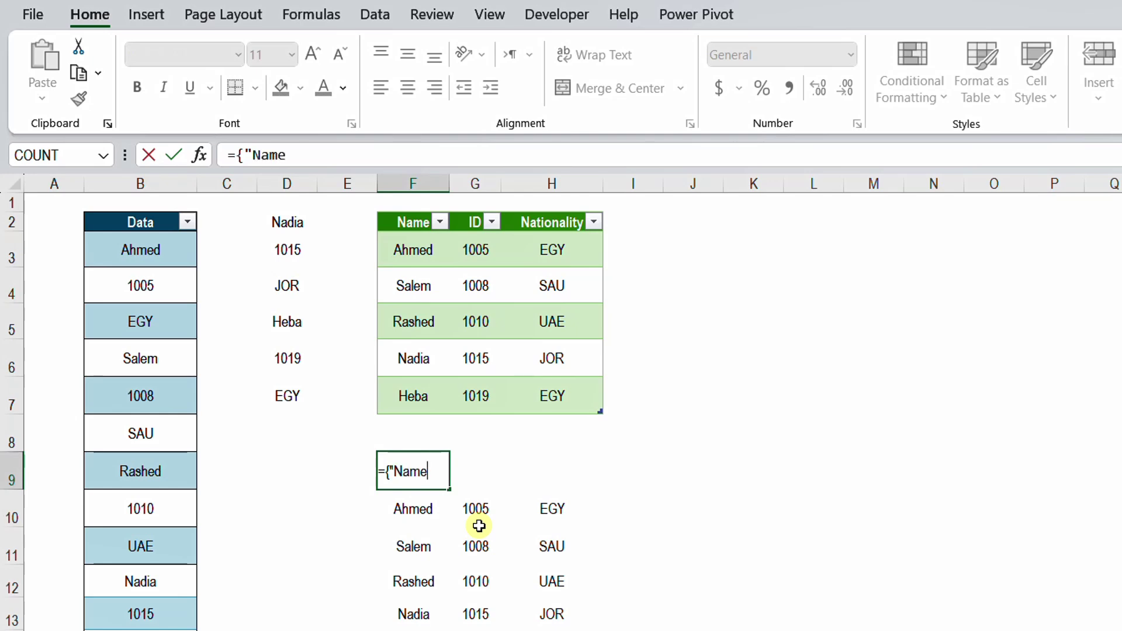
pyautogui.write('","ID')
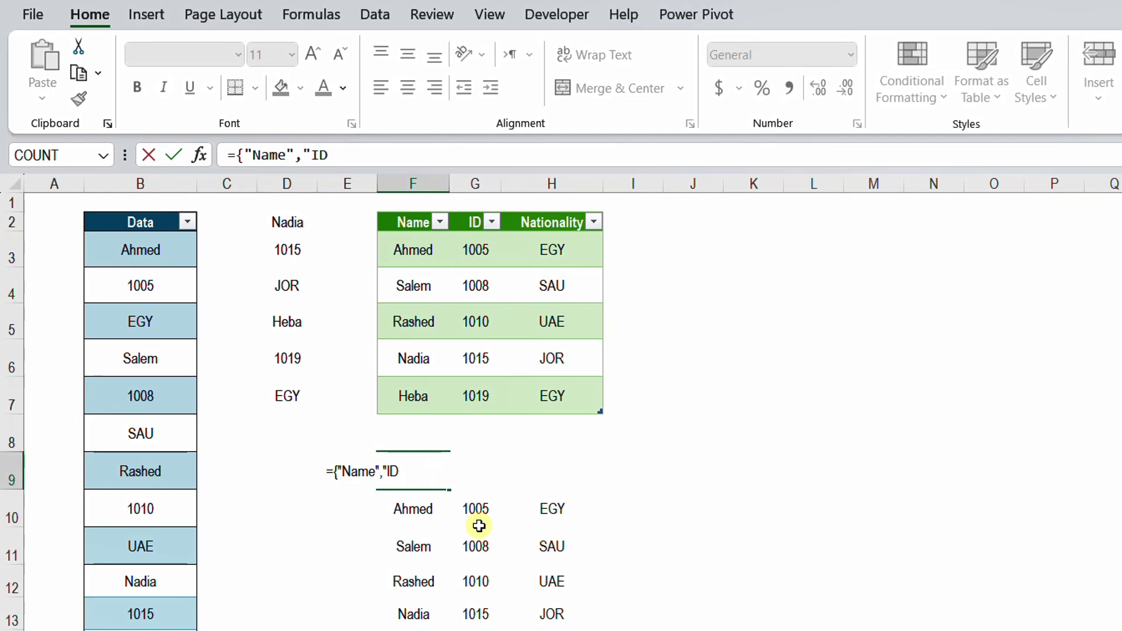
pyautogui.write('","Nationality"')
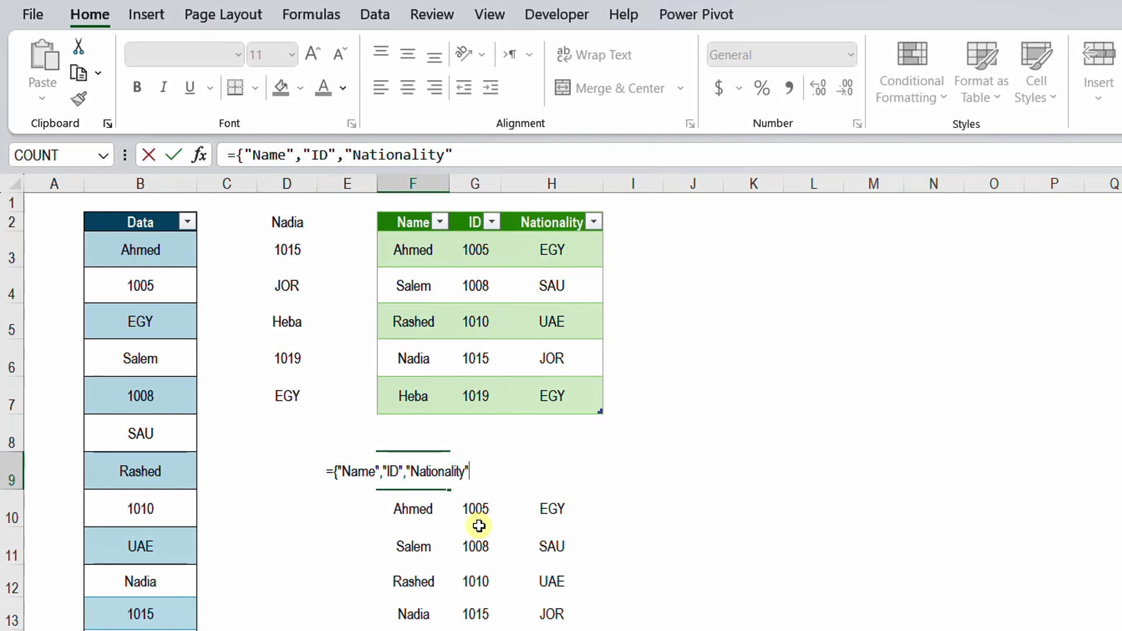
pyautogui.write('}')
pyautogui.press('Return')
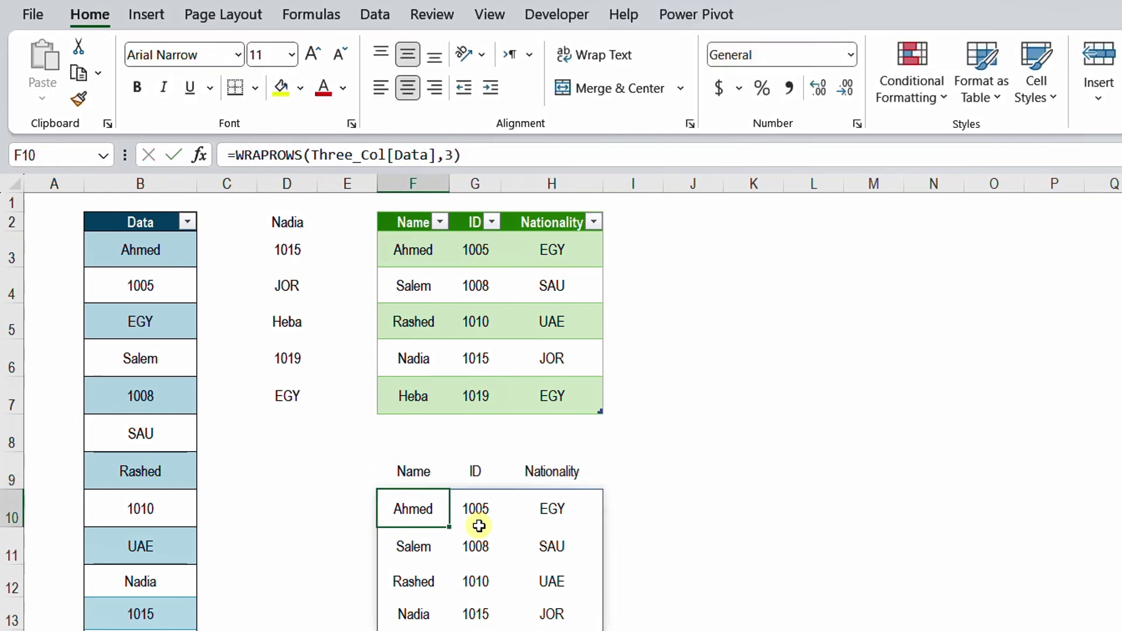
pyautogui.press('Up')
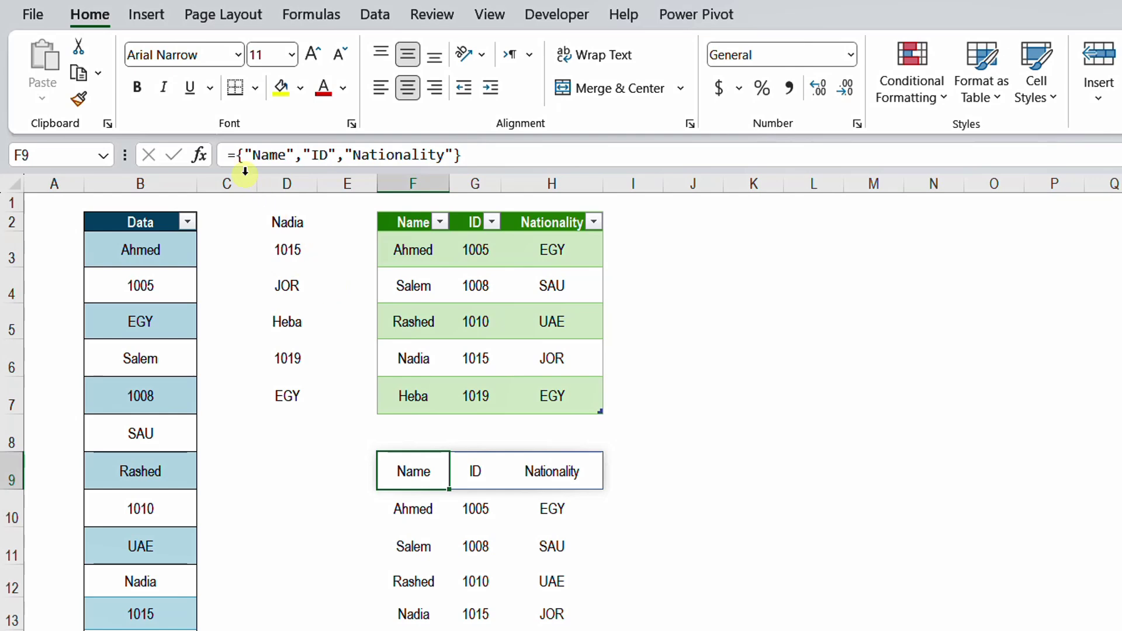
# Step: Take the header array constant out of F9, leaving row 9 empty
pyautogui.moveTo(235, 156); pyautogui.dragTo(530, 167)
pyautogui.hotkey('ctrl', 'c')
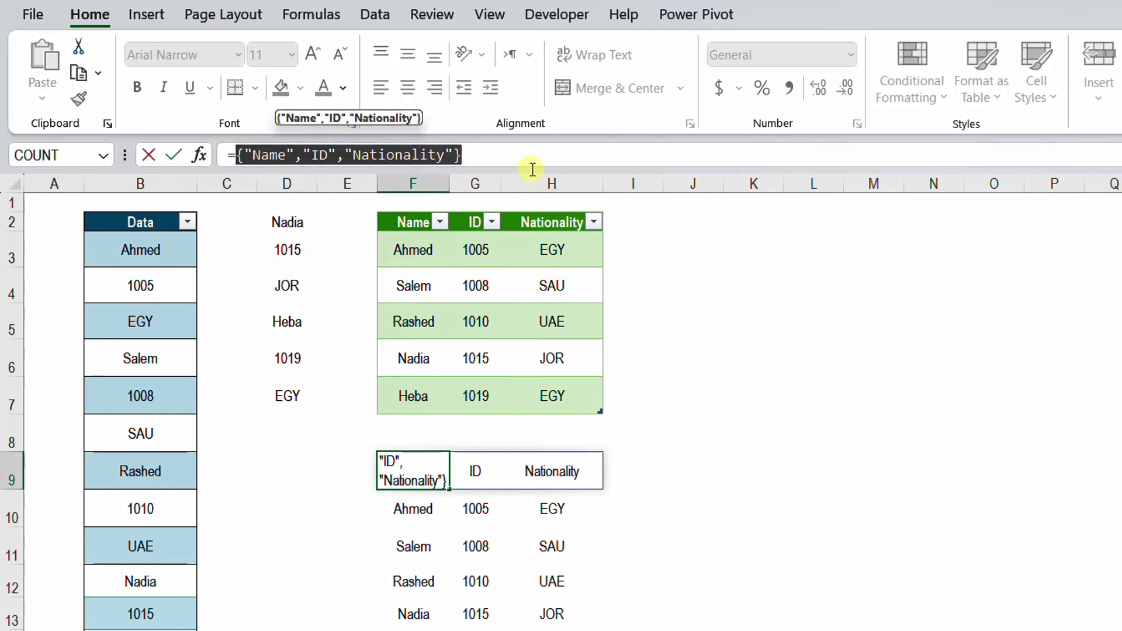
pyautogui.press('BackSpace')
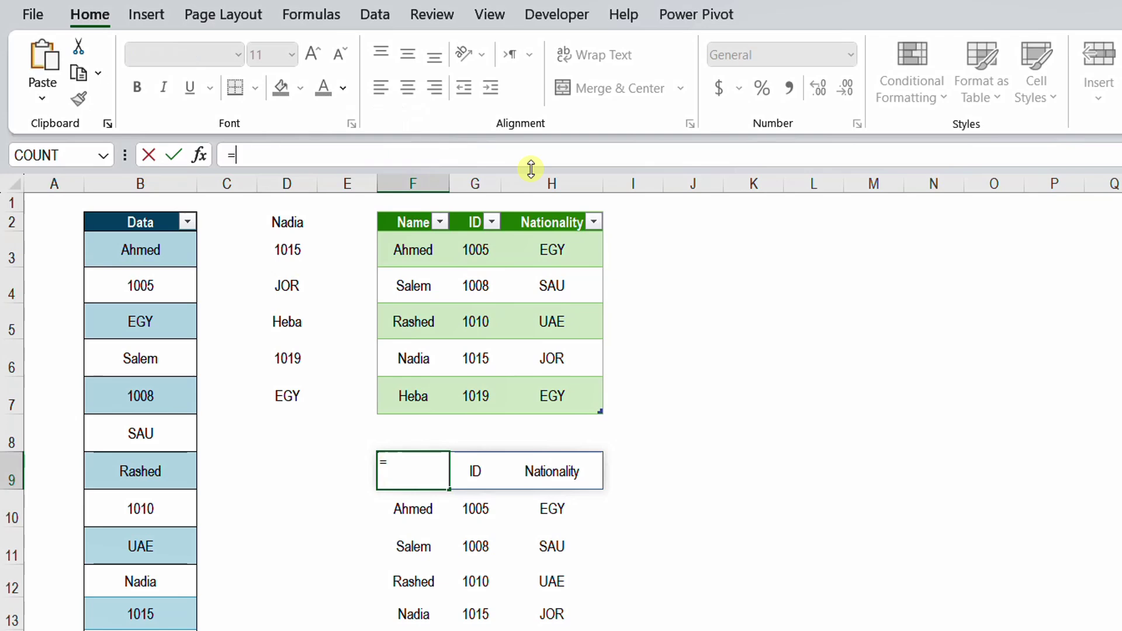
pyautogui.press('Escape')
pyautogui.hotkey('ctrl', 'z')
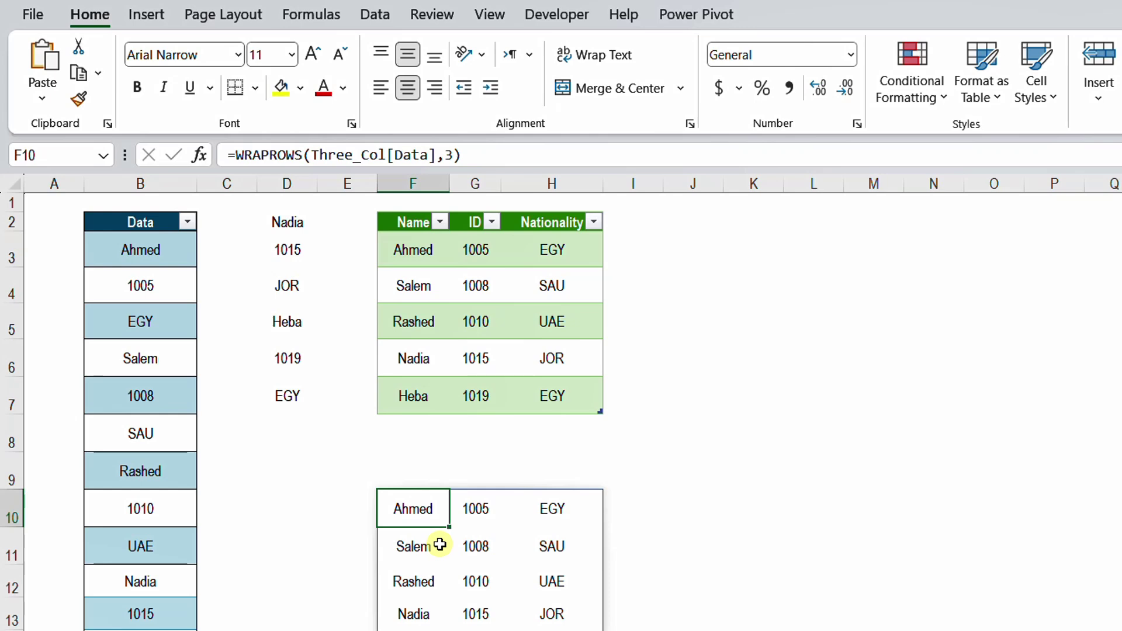
# Step: Change F10 to =VSTACK({"Name","ID","Nationality"},WRAPROWS(Three_Col[Data],3))
pyautogui.click(233, 155)
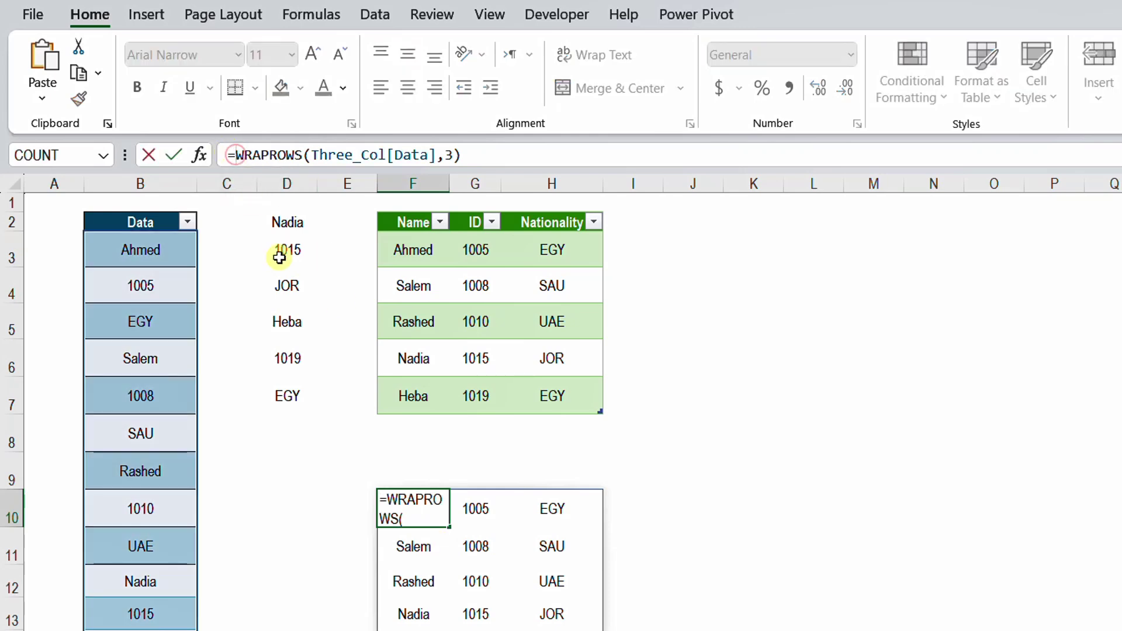
pyautogui.write('Vst')
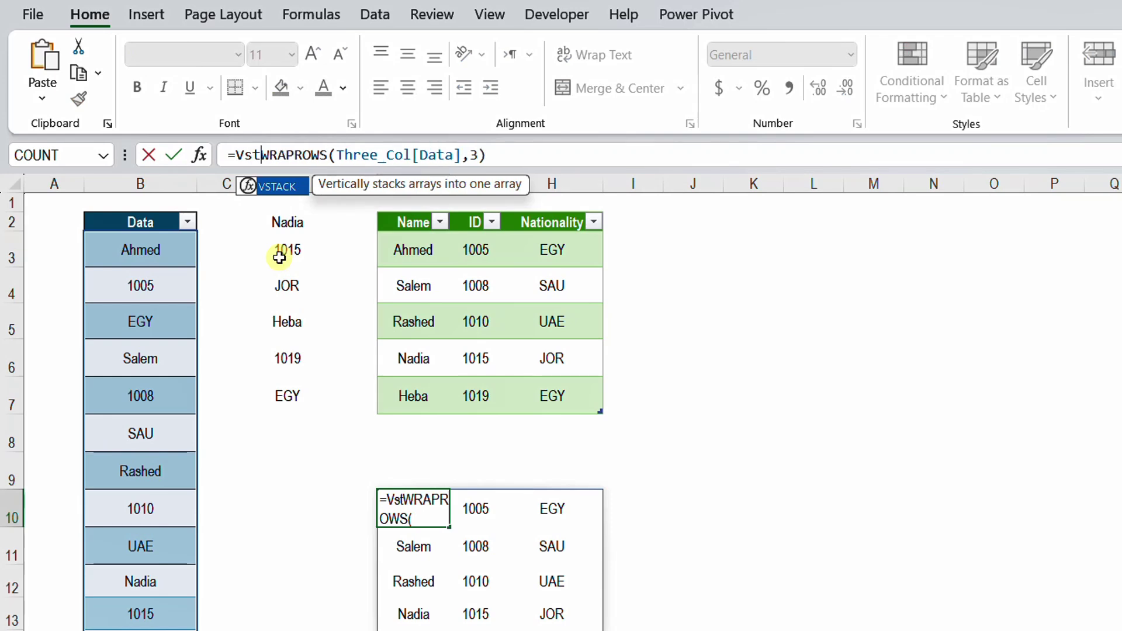
pyautogui.press('Tab')
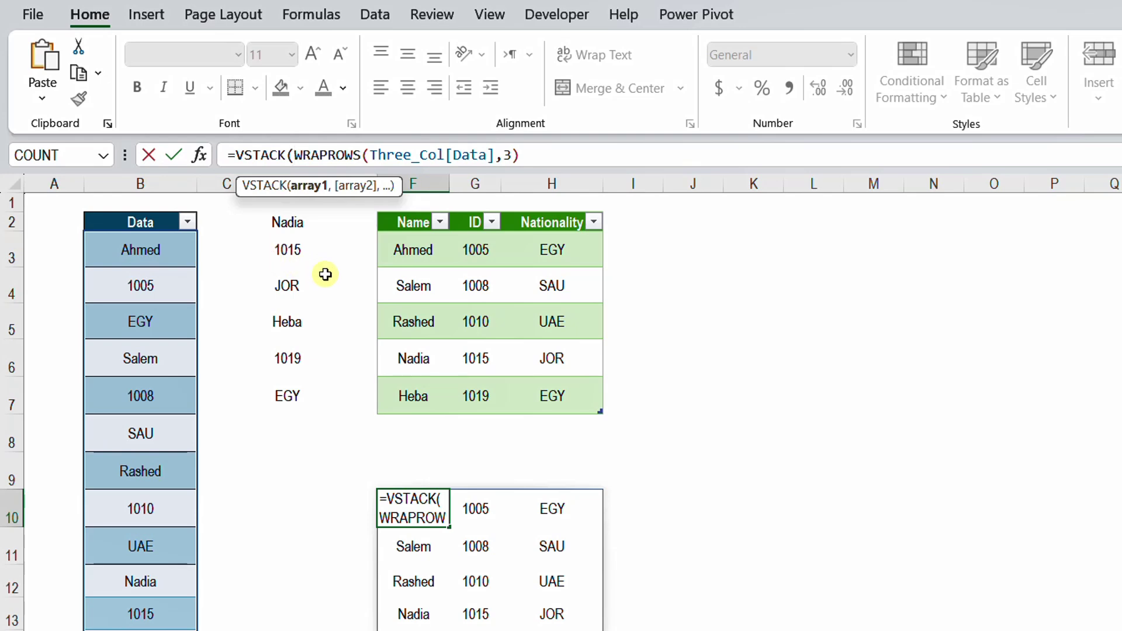
pyautogui.hotkey('ctrl', 'v')
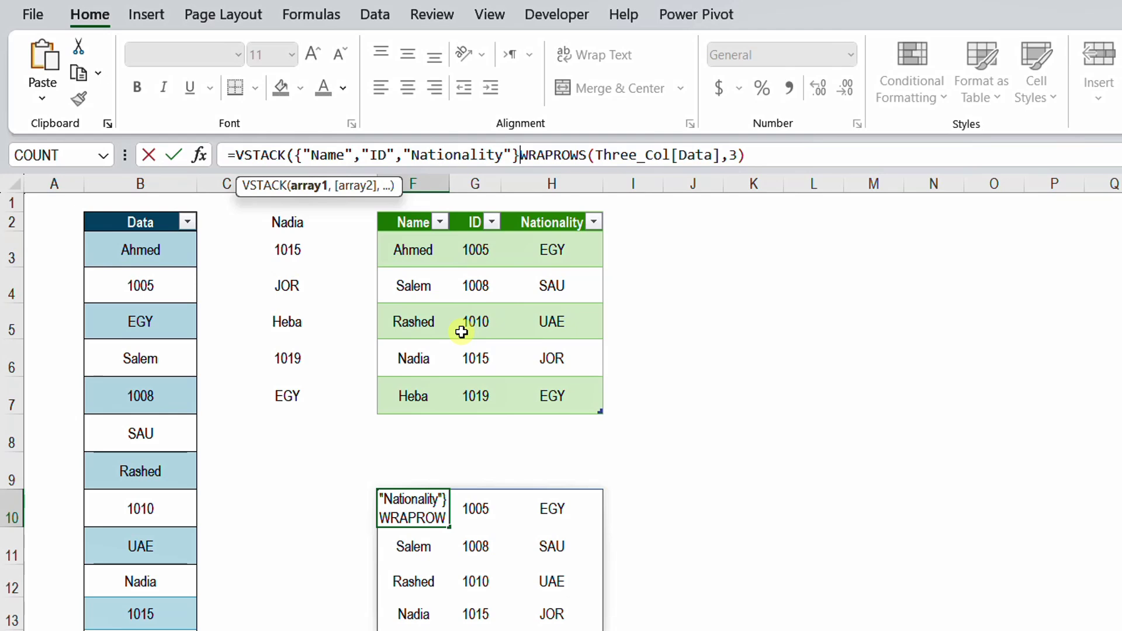
pyautogui.write(',')
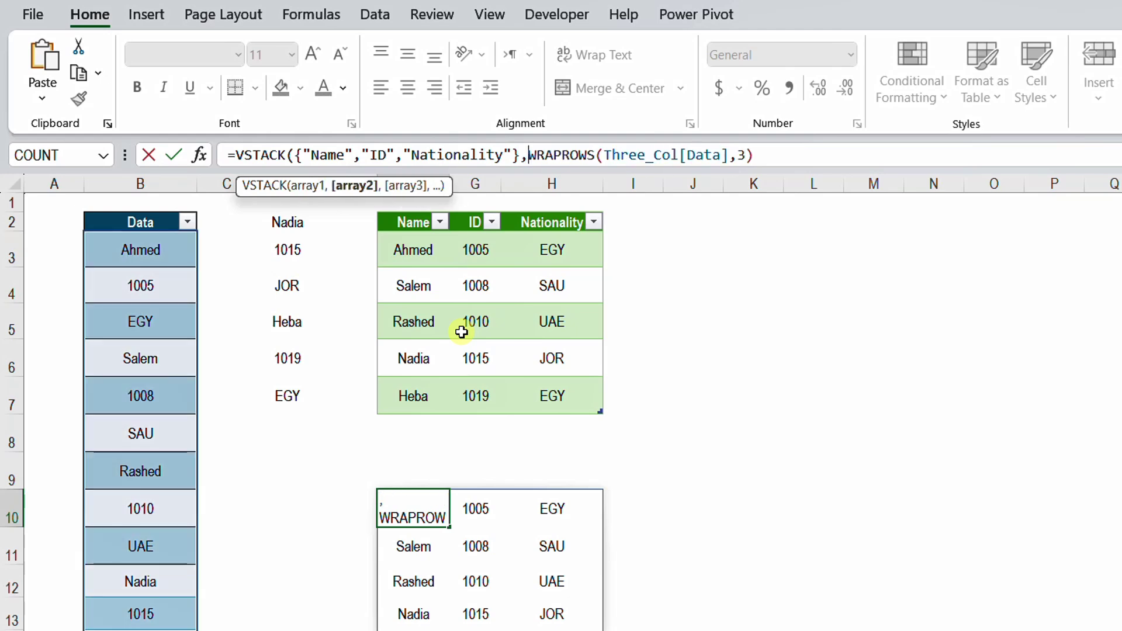
pyautogui.click(352, 186)
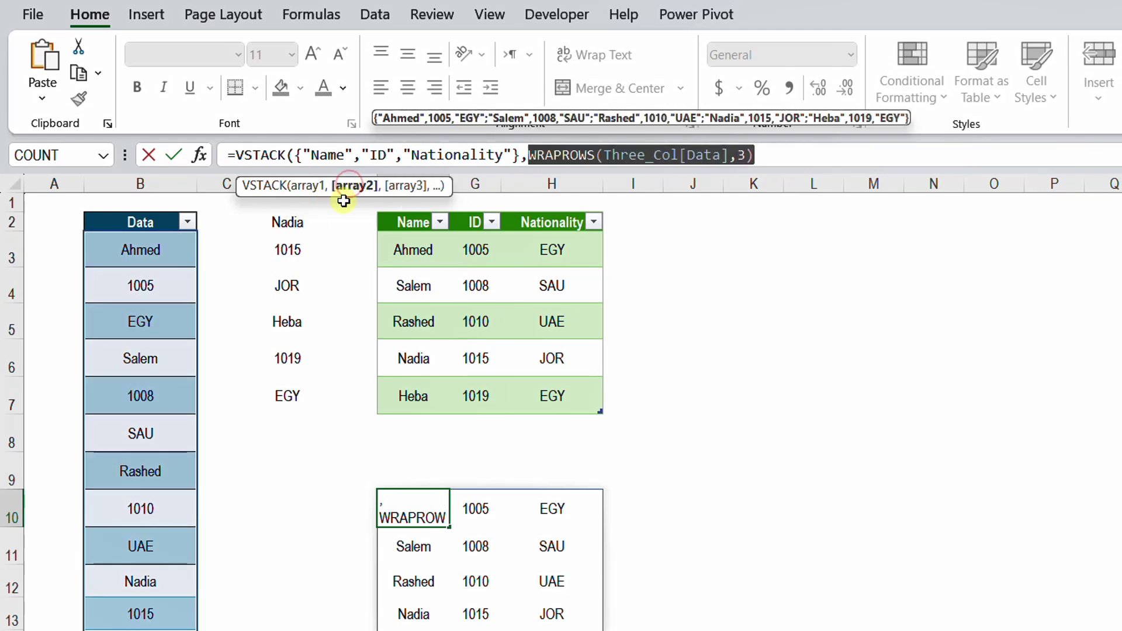
pyautogui.click(311, 188)
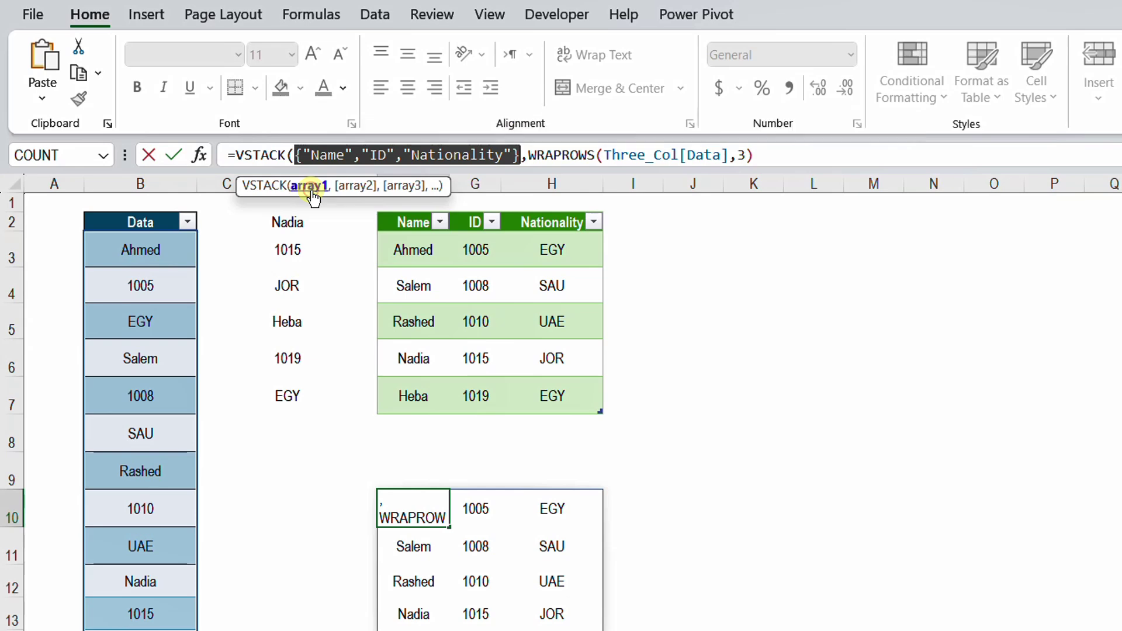
pyautogui.click(356, 186)
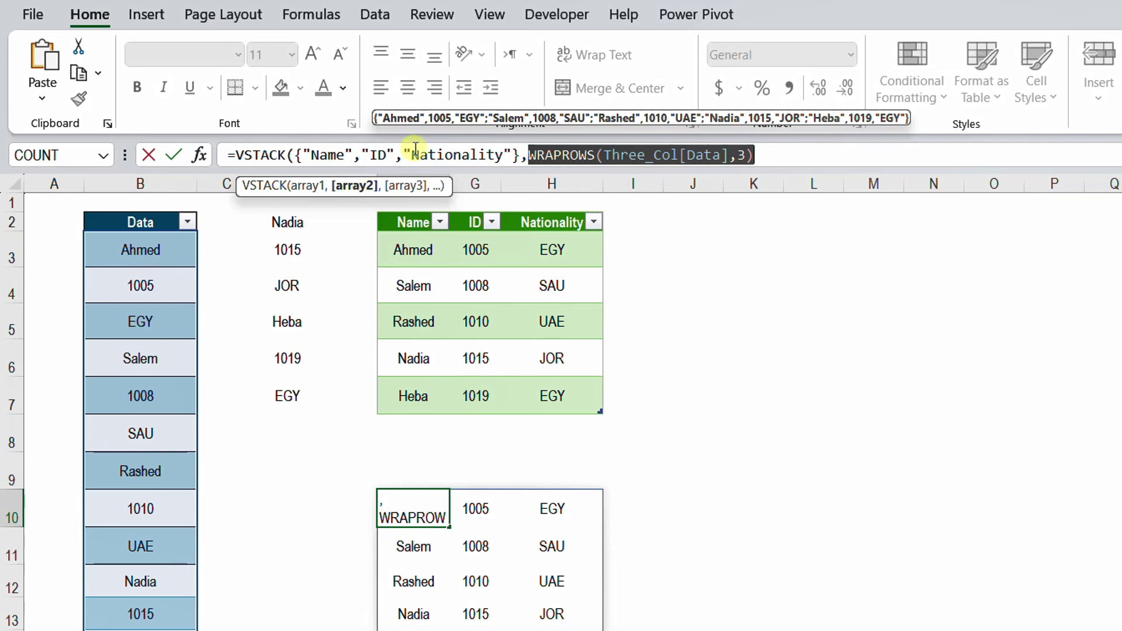
pyautogui.click(774, 154)
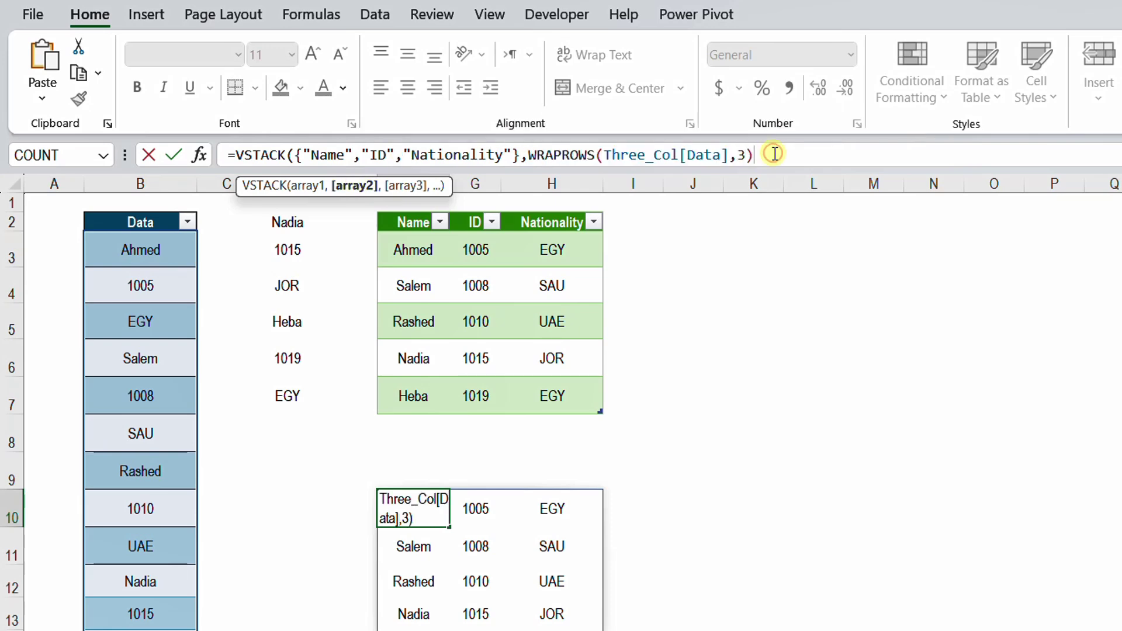
pyautogui.write(')')
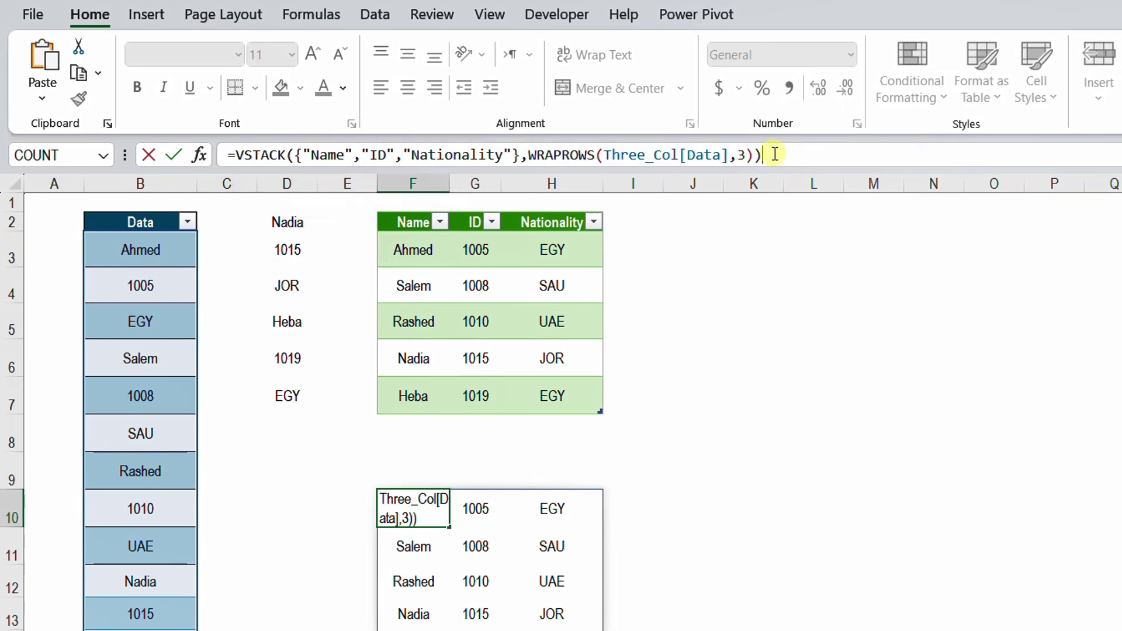
pyautogui.press('Return')
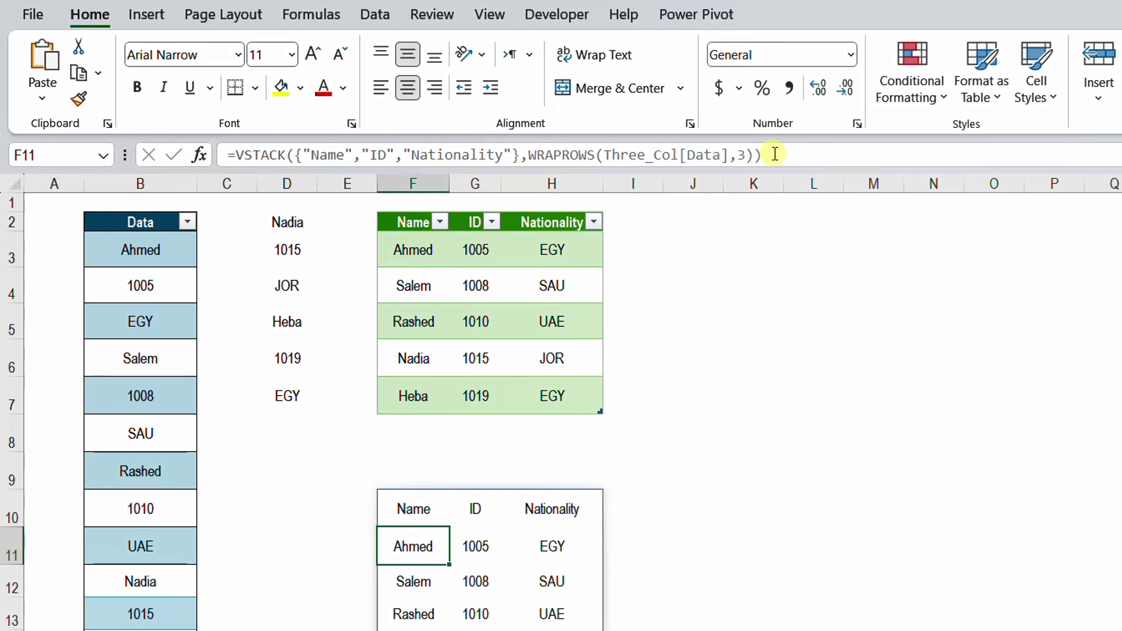
pyautogui.click(411, 509)
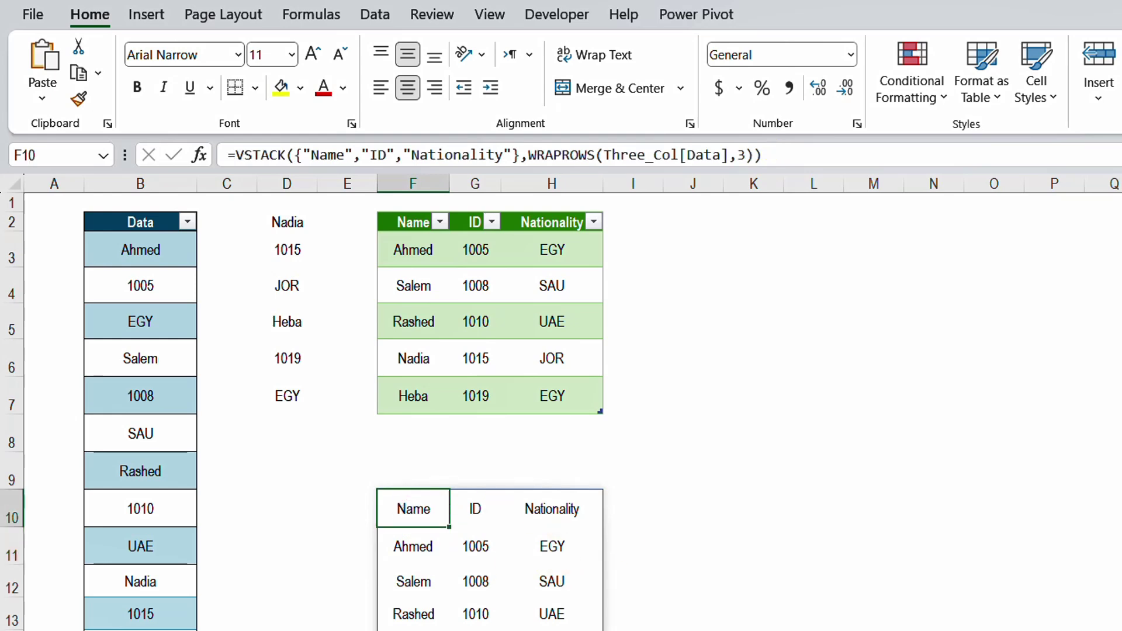